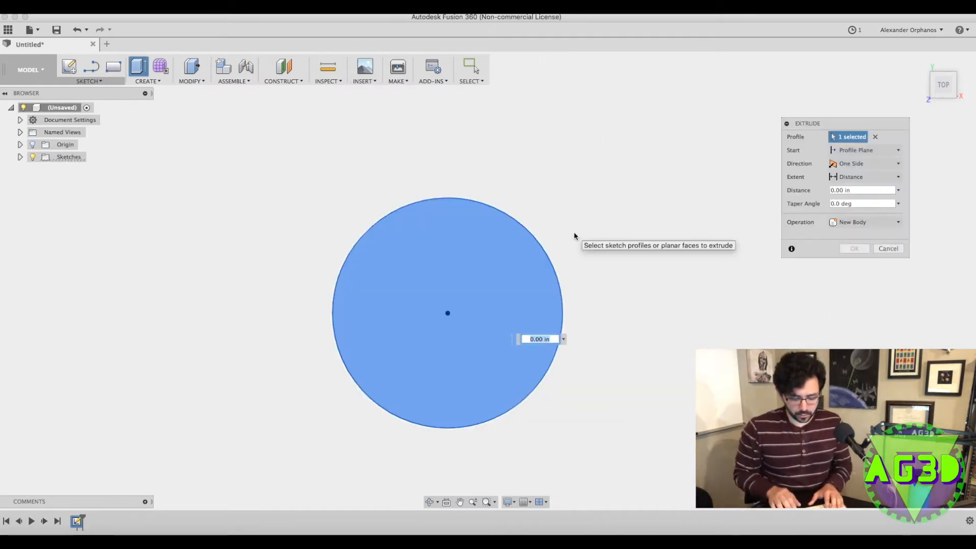
Extrude the circle profile 2 mm as a new body.
{"action": "type", "text": "2mm"}
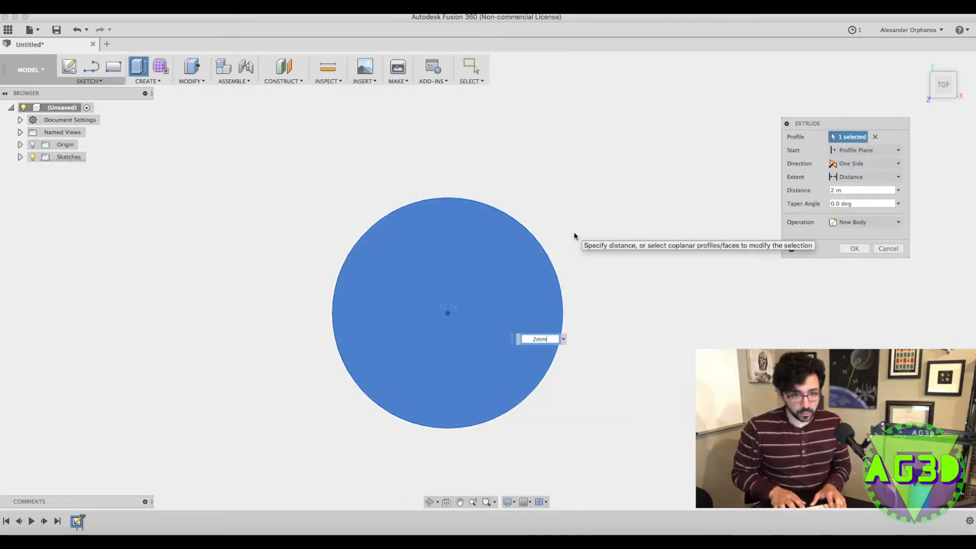
{"action": "key", "text": "Return"}
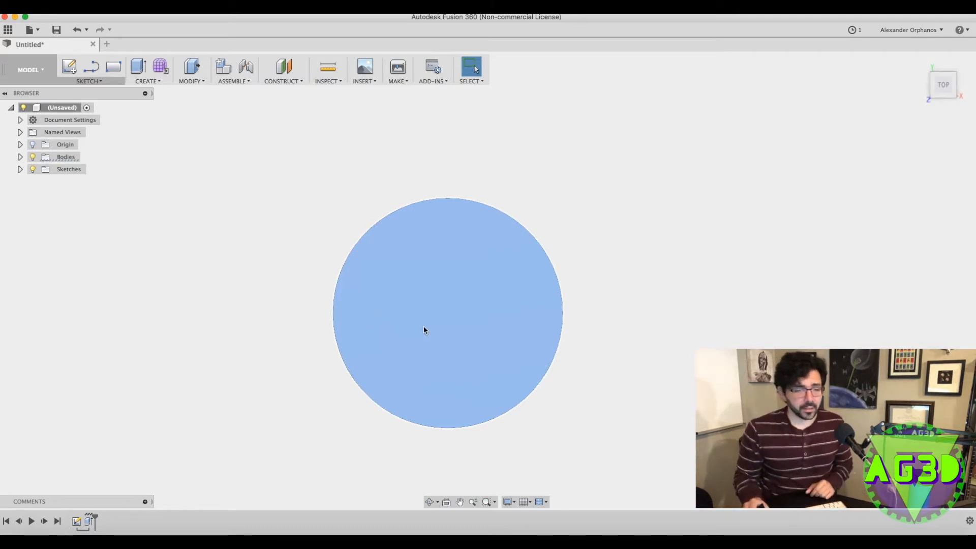
Attach the AG3D logo image as a canvas on the disc's flat face, scaled to 0.972 in the plane.
{"action": "left_click", "coordinate": [333, 319]}
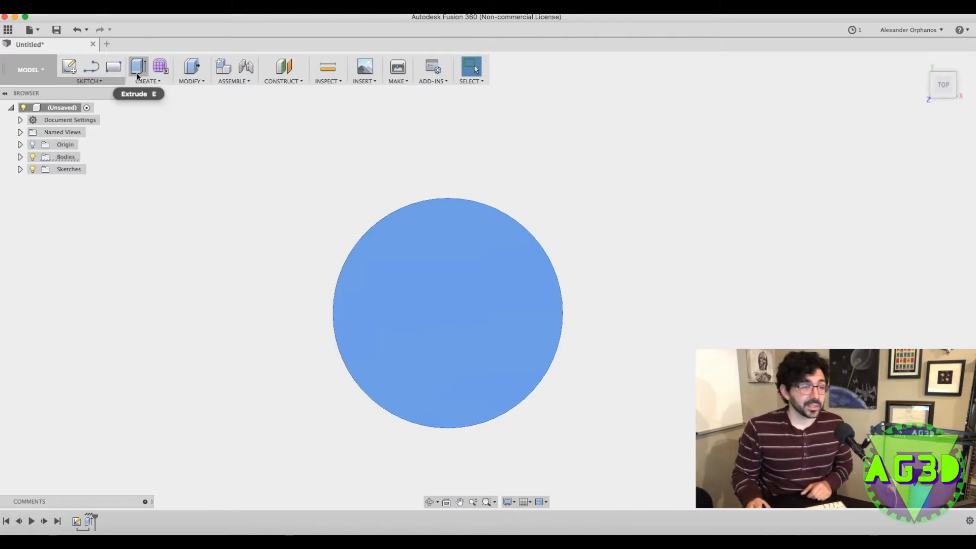
{"action": "left_click", "coordinate": [623, 151]}
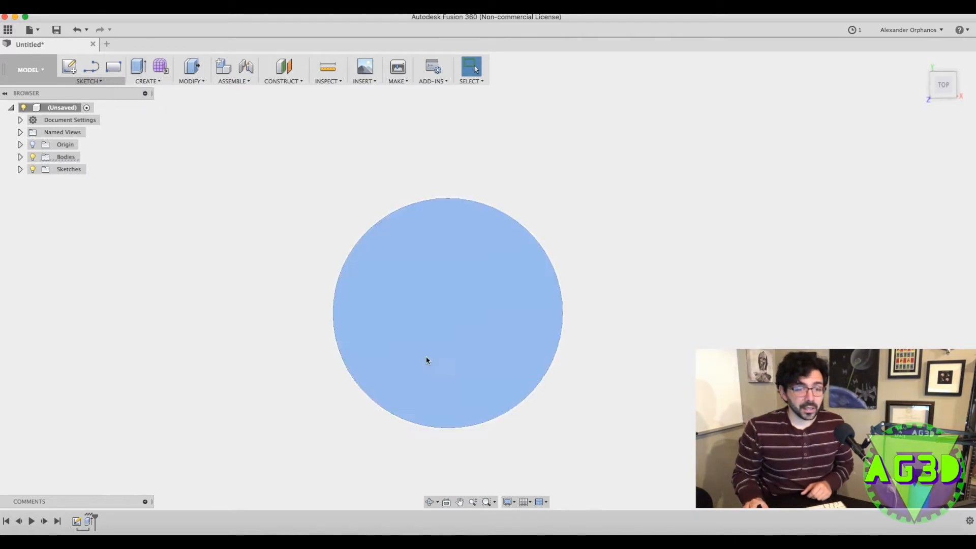
{"action": "left_click", "coordinate": [384, 364]}
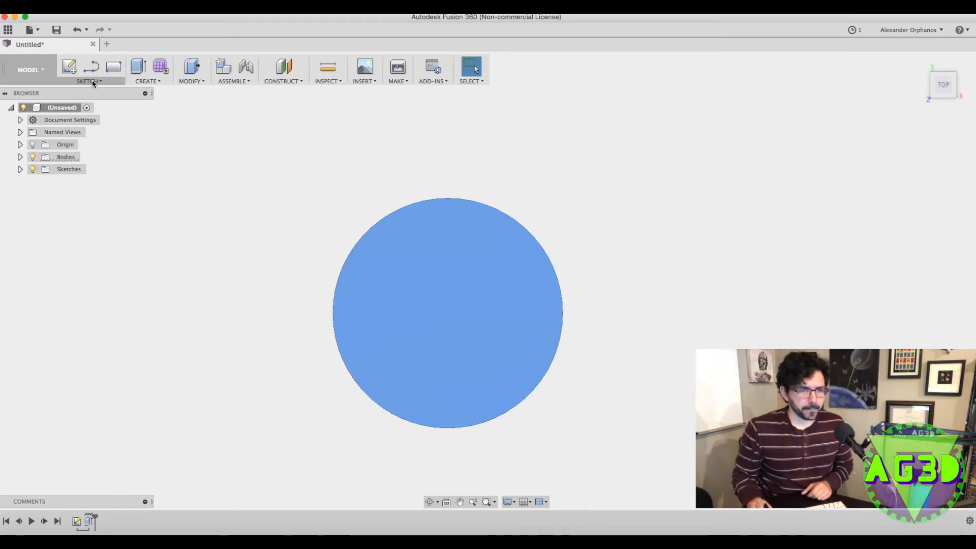
{"action": "left_click", "coordinate": [367, 67]}
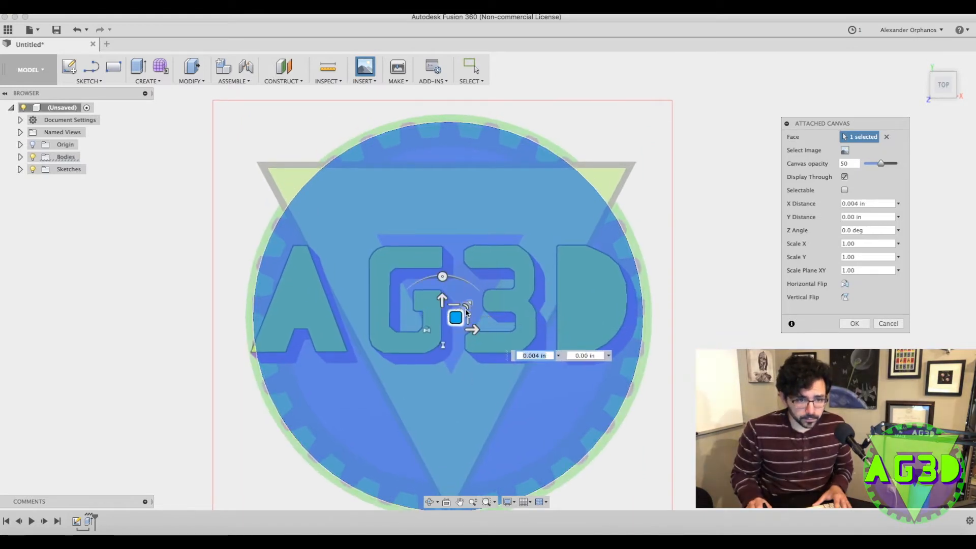
{"action": "left_click_drag", "start_coordinate": [455, 316], "coordinate": [461, 311]}
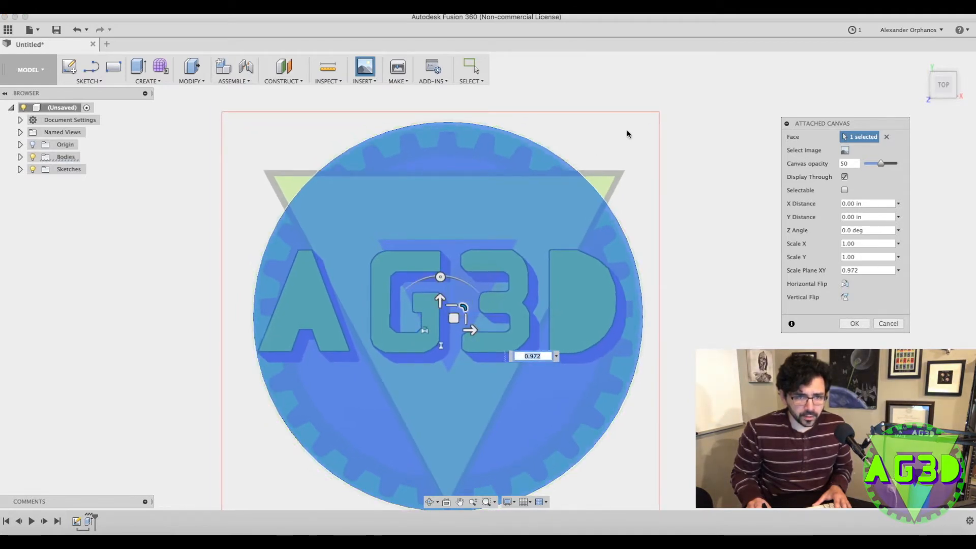
{"action": "scroll", "coordinate": [626, 132], "scroll_direction": "down", "scroll_amount": 3}
{"action": "scroll", "coordinate": [549, 134], "scroll_direction": "up", "scroll_amount": 2}
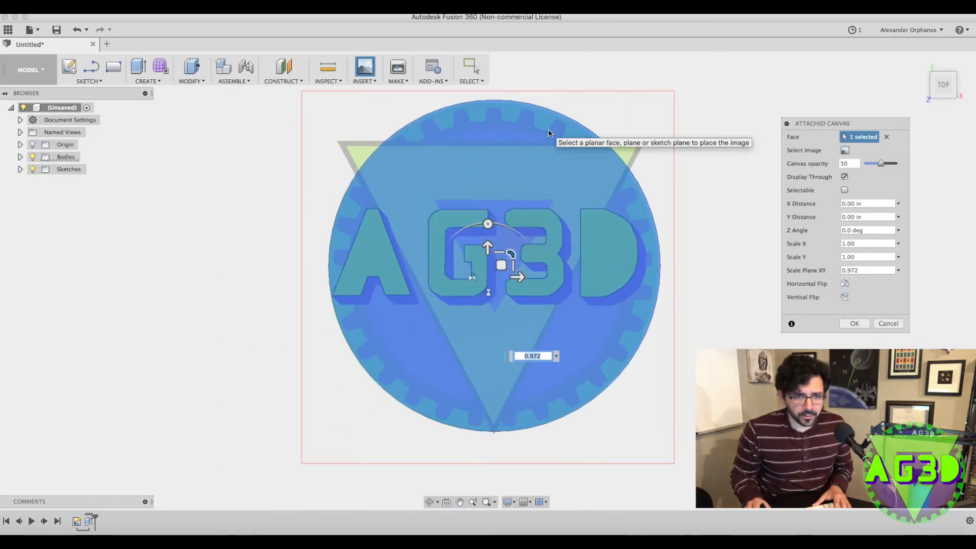
{"action": "left_click", "coordinate": [853, 323]}
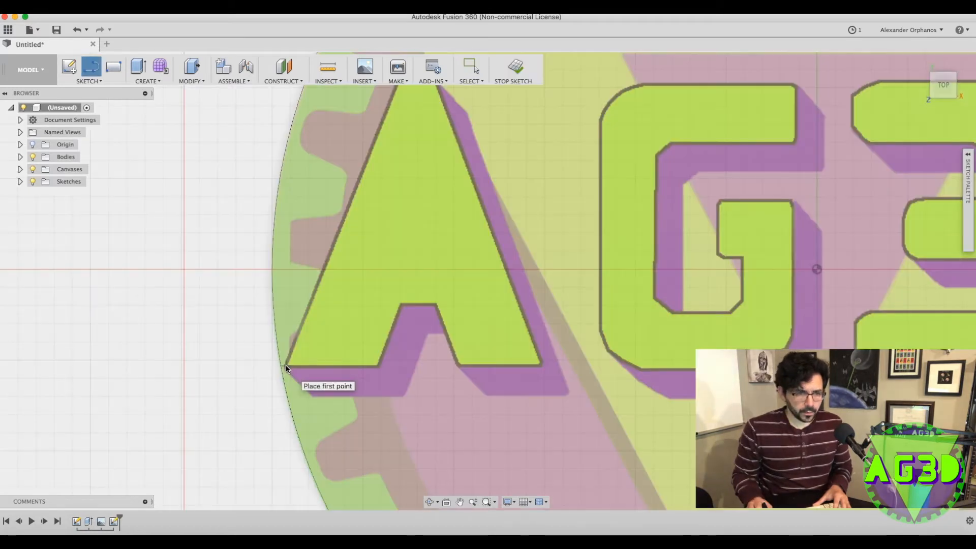
Trace the bottom edges and inner notch of the canvas letter A with connected sketch lines.
{"action": "left_click", "coordinate": [285, 365]}
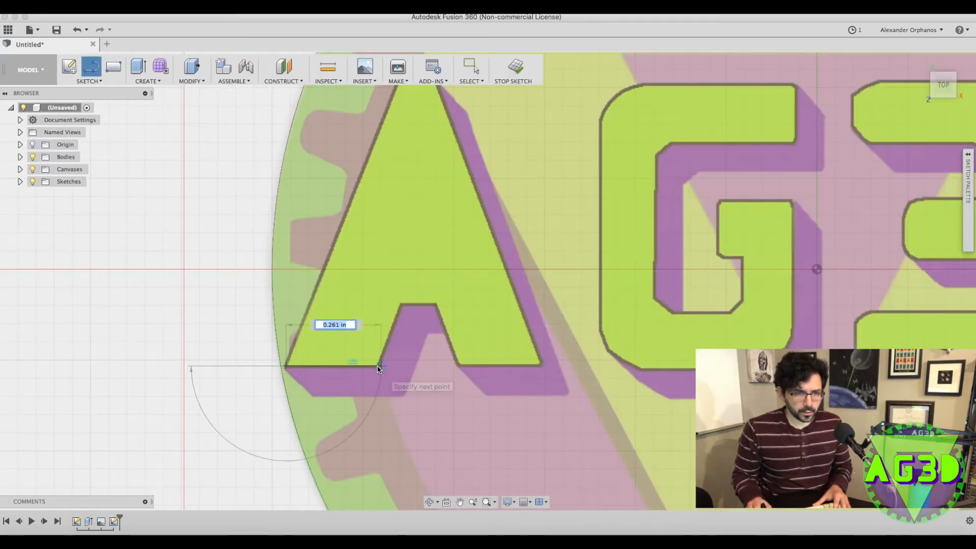
{"action": "scroll", "coordinate": [378, 368], "scroll_direction": "up", "scroll_amount": 5}
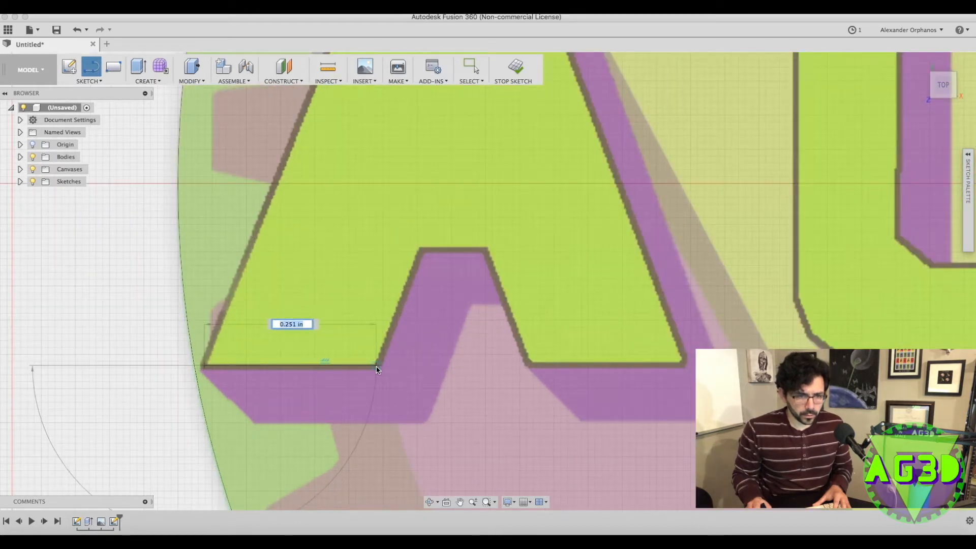
{"action": "left_click", "coordinate": [377, 366]}
{"action": "scroll", "coordinate": [419, 251], "scroll_direction": "up", "scroll_amount": 3}
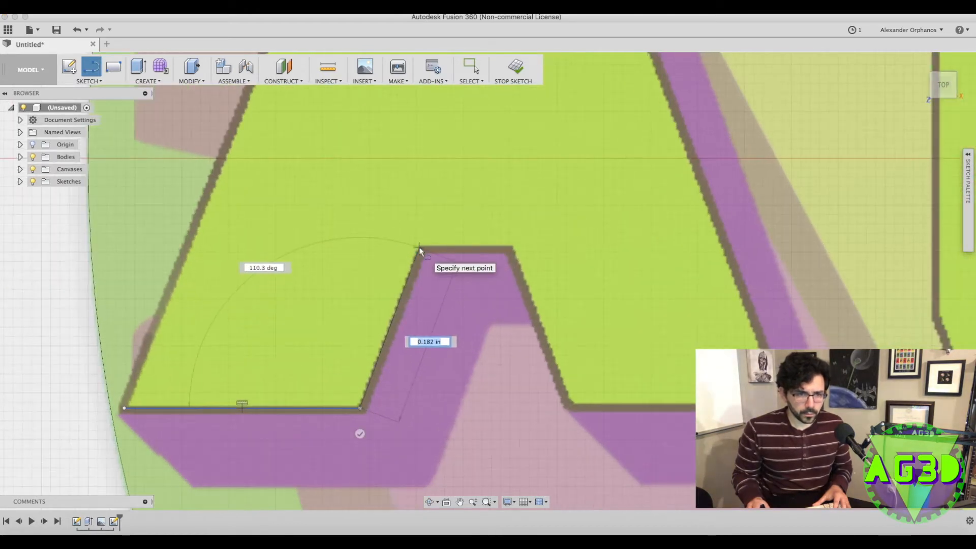
{"action": "left_click", "coordinate": [420, 251]}
{"action": "left_click", "coordinate": [512, 248]}
{"action": "left_click", "coordinate": [571, 408]}
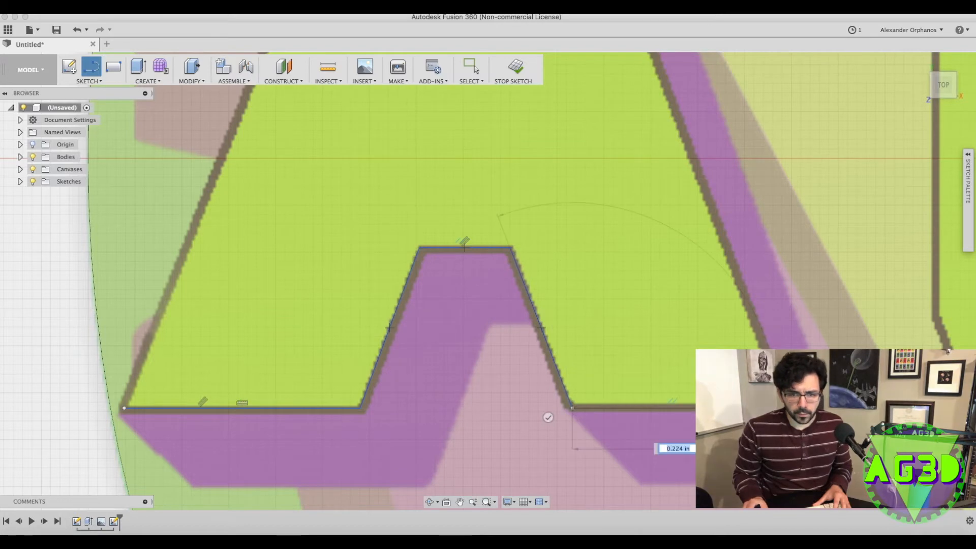
{"action": "left_click", "coordinate": [784, 408]}
Trace the right side, flat apex and left side of the letter A to close its outline.
{"action": "scroll", "coordinate": [784, 408], "scroll_direction": "down", "scroll_amount": 4}
{"action": "scroll", "coordinate": [666, 95], "scroll_direction": "up", "scroll_amount": 7}
{"action": "left_click", "coordinate": [665, 124]}
{"action": "left_click", "coordinate": [401, 125]}
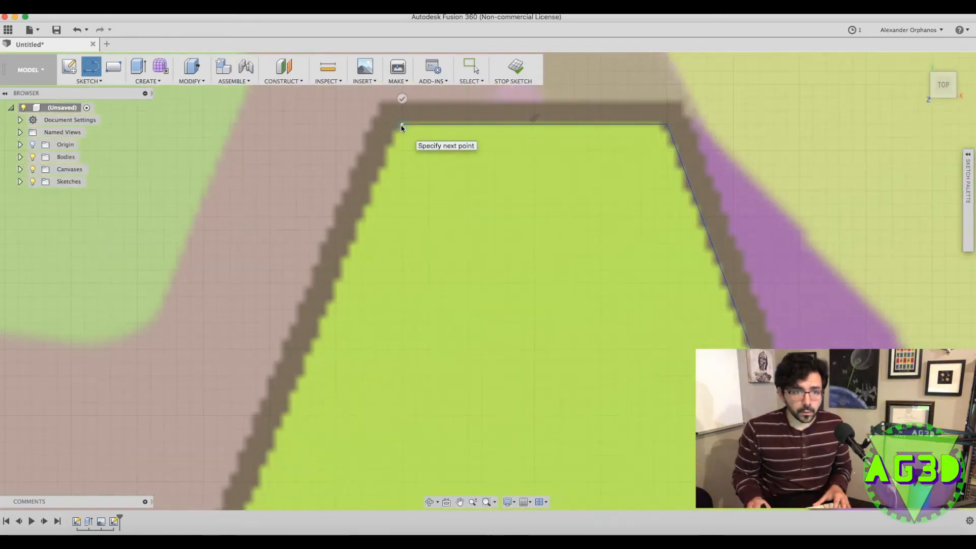
{"action": "scroll", "coordinate": [401, 127], "scroll_direction": "down", "scroll_amount": 5}
{"action": "left_click", "coordinate": [287, 428]}
Trace the letter G's upper arm end, inner opening and crossbar with connected sketch lines.
{"action": "scroll", "coordinate": [789, 105], "scroll_direction": "up", "scroll_amount": 6}
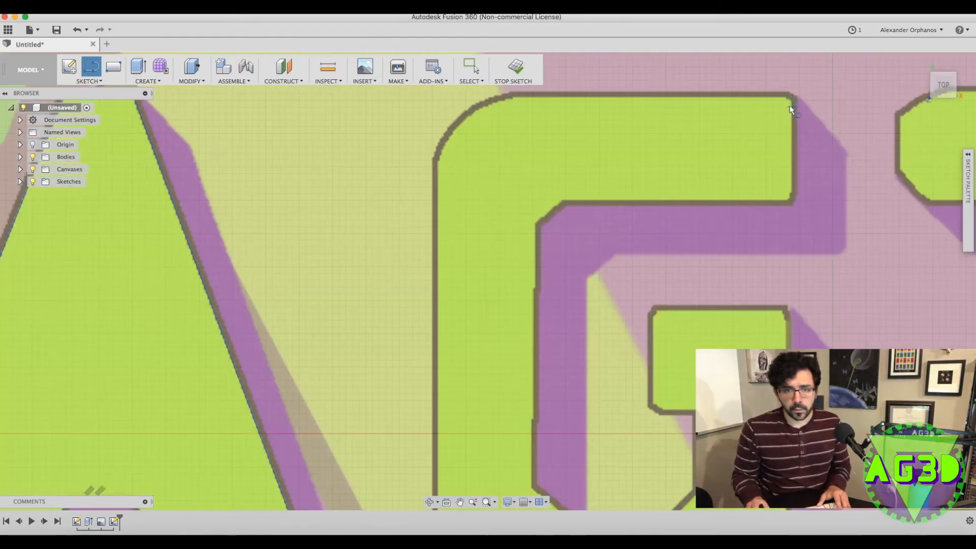
{"action": "left_click", "coordinate": [791, 105]}
{"action": "left_click", "coordinate": [792, 195]}
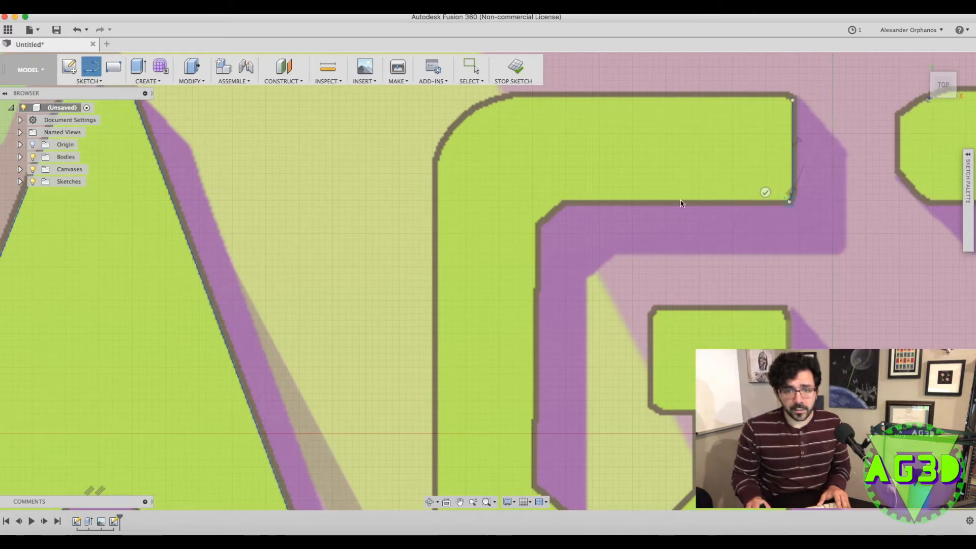
{"action": "left_click", "coordinate": [564, 202]}
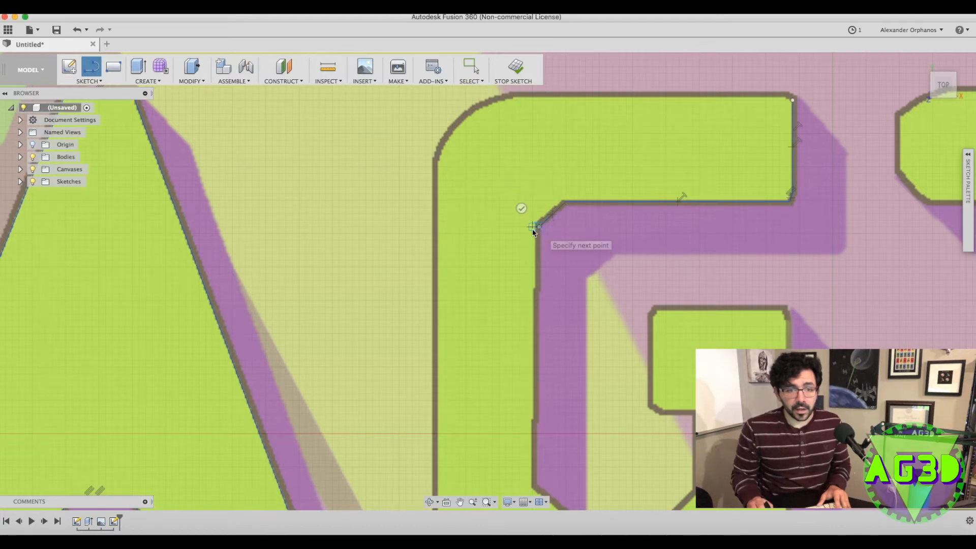
{"action": "left_click", "coordinate": [536, 225]}
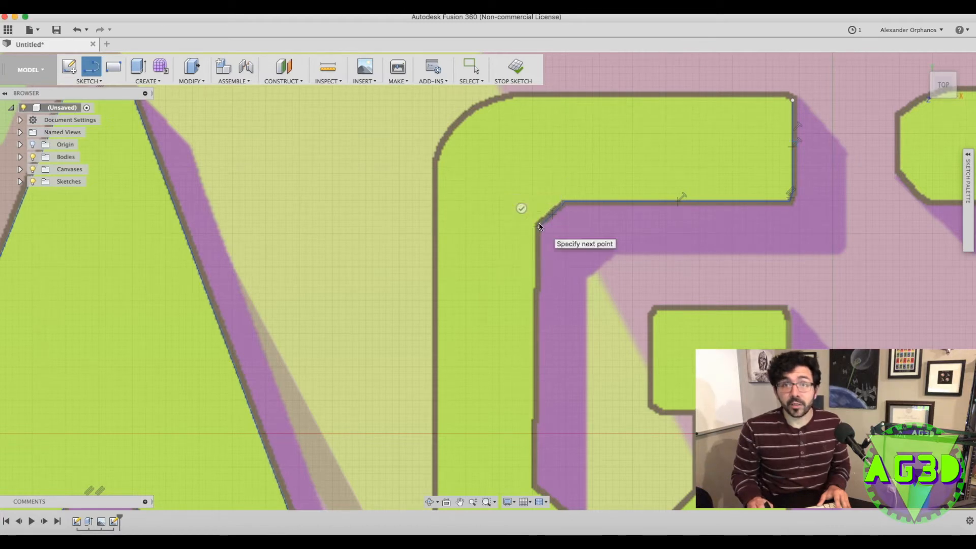
{"action": "scroll", "coordinate": [548, 174], "scroll_direction": "down", "scroll_amount": 2}
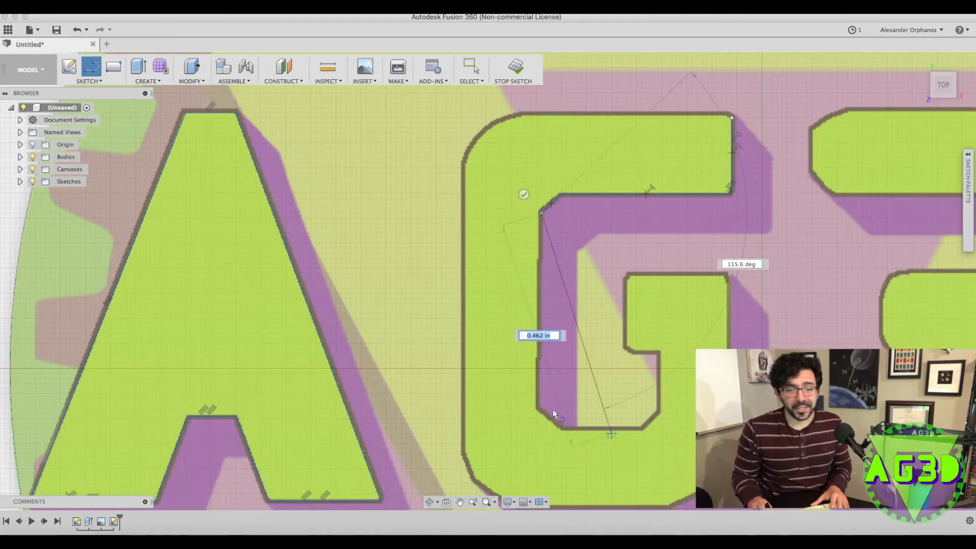
{"action": "left_click", "coordinate": [538, 408]}
{"action": "scroll", "coordinate": [538, 408], "scroll_direction": "up", "scroll_amount": 3}
{"action": "left_click", "coordinate": [752, 98]}
{"action": "scroll", "coordinate": [792, 95], "scroll_direction": "down", "scroll_amount": 4}
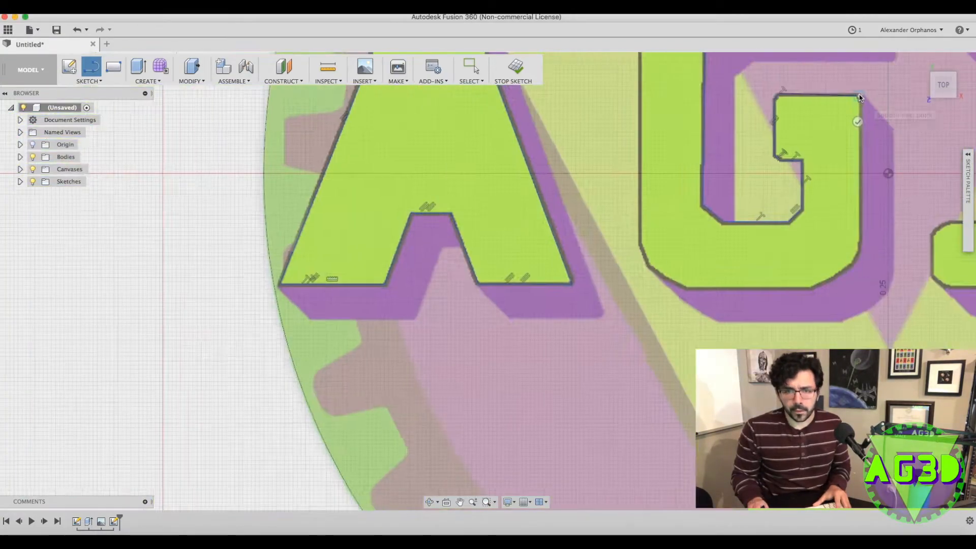
Trace the outer right, bottom, left and top edges of the letter G to close its outline.
{"action": "scroll", "coordinate": [860, 112], "scroll_direction": "up", "scroll_amount": 2}
{"action": "left_click", "coordinate": [787, 385]}
{"action": "left_click", "coordinate": [522, 315]}
{"action": "scroll", "coordinate": [521, 316], "scroll_direction": "down", "scroll_amount": 3}
{"action": "left_click", "coordinate": [522, 148]}
{"action": "scroll", "coordinate": [523, 147], "scroll_direction": "up", "scroll_amount": 3}
{"action": "left_click", "coordinate": [593, 83]}
{"action": "left_click", "coordinate": [855, 84]}
Trace the left end and underside of the 3's upper arm, continuing around its middle arm.
{"action": "left_click", "coordinate": [697, 166]}
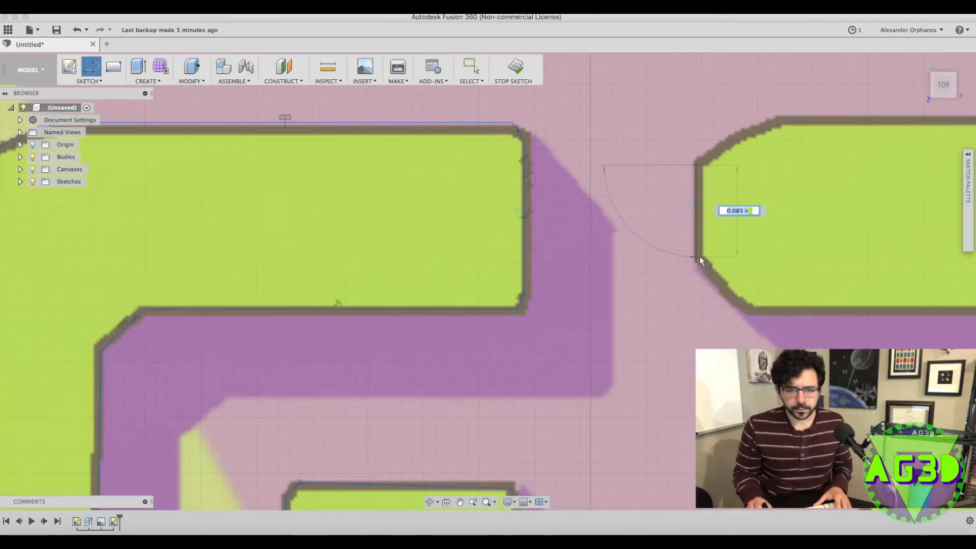
{"action": "left_click", "coordinate": [698, 257]}
{"action": "left_click", "coordinate": [846, 300]}
{"action": "left_click", "coordinate": [900, 339]}
{"action": "scroll", "coordinate": [570, 270], "scroll_direction": "down", "scroll_amount": 2}
{"action": "left_click", "coordinate": [571, 226]}
{"action": "left_click", "coordinate": [571, 270]}
{"action": "scroll", "coordinate": [679, 302], "scroll_direction": "up", "scroll_amount": 2}
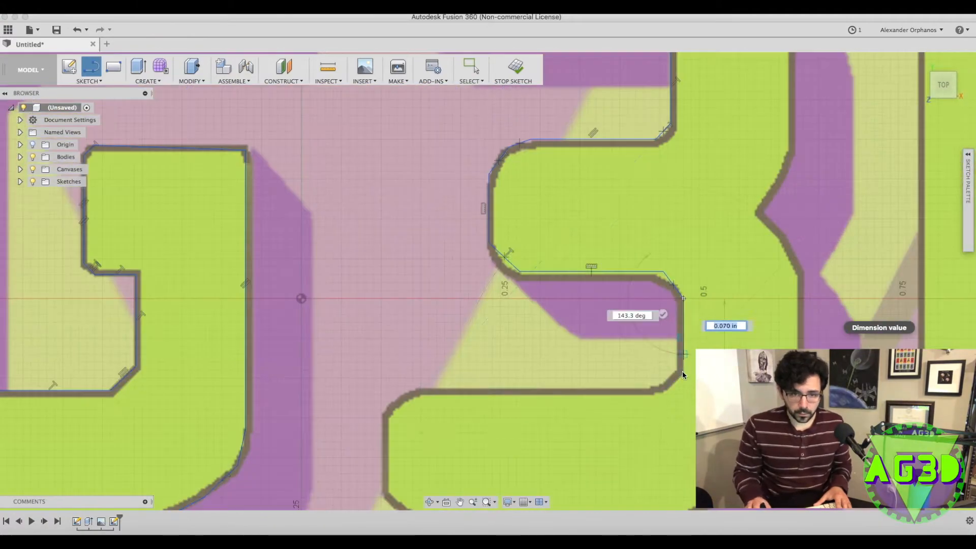
Continue the 3's outline around its lower inner gap, lower arm, bottom and lower right side.
{"action": "left_click", "coordinate": [682, 371]}
{"action": "left_click", "coordinate": [418, 392]}
{"action": "left_click", "coordinate": [396, 402]}
{"action": "scroll", "coordinate": [385, 418], "scroll_direction": "up", "scroll_amount": 3}
{"action": "left_click", "coordinate": [385, 418]}
{"action": "scroll", "coordinate": [385, 418], "scroll_direction": "down", "scroll_amount": 3}
{"action": "scroll", "coordinate": [712, 254], "scroll_direction": "down", "scroll_amount": 2}
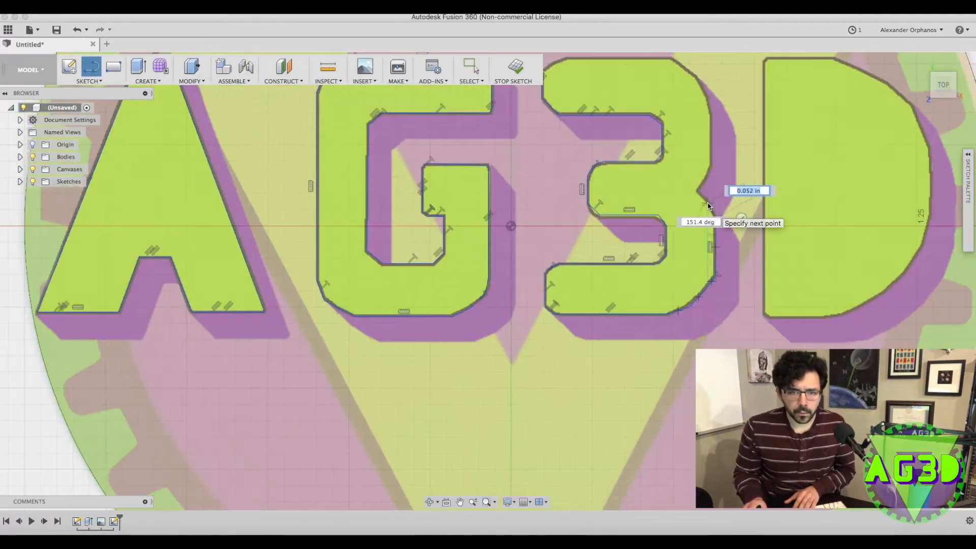
Trace the 3's right-hand notch, upper right side and top edge back to the starting point.
{"action": "left_click", "coordinate": [691, 194]}
{"action": "scroll", "coordinate": [685, 197], "scroll_direction": "up", "scroll_amount": 2}
{"action": "left_click", "coordinate": [723, 148]}
{"action": "scroll", "coordinate": [720, 81], "scroll_direction": "down", "scroll_amount": 2}
{"action": "left_click", "coordinate": [669, 148]}
{"action": "left_click", "coordinate": [531, 150]}
{"action": "left_click", "coordinate": [498, 166]}
Trace the letter D's straight left side, bottom edge and lower right curve with sketch lines.
{"action": "scroll", "coordinate": [763, 203], "scroll_direction": "up", "scroll_amount": 2}
{"action": "left_click", "coordinate": [536, 109]}
{"action": "left_click", "coordinate": [478, 477]}
{"action": "left_click", "coordinate": [631, 491]}
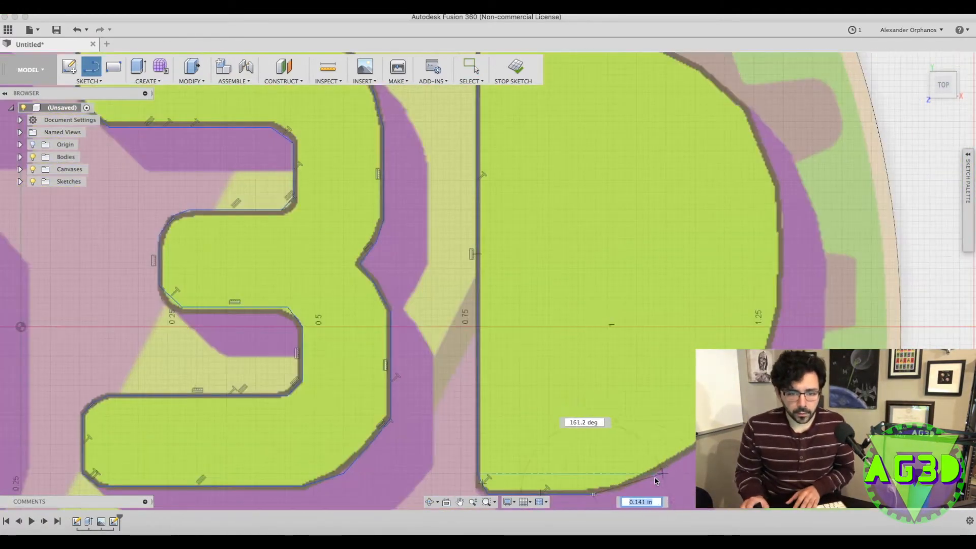
{"action": "left_click", "coordinate": [660, 471]}
{"action": "left_click", "coordinate": [765, 361]}
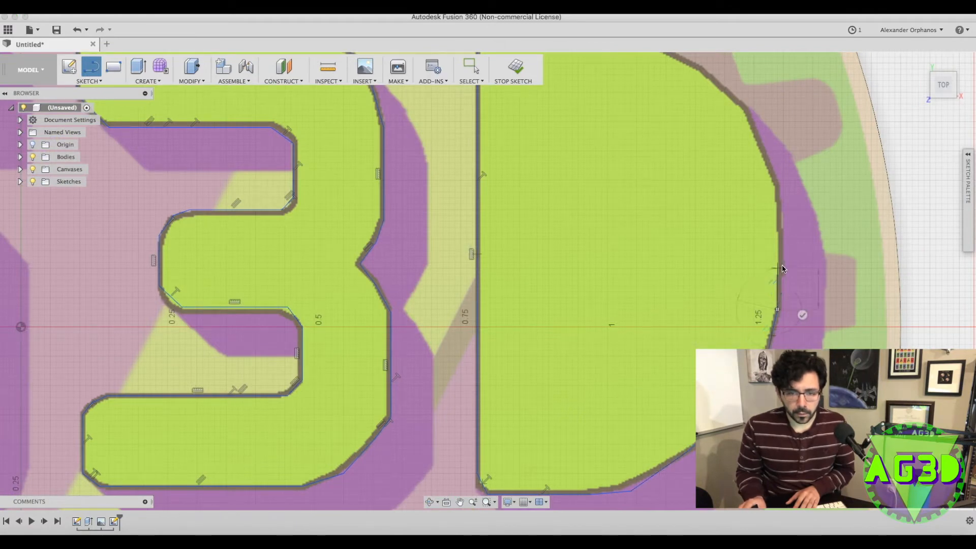
Trace the rest of the D's right-hand curve in short line segments and close the outline.
{"action": "scroll", "coordinate": [782, 273], "scroll_direction": "up", "scroll_amount": 1}
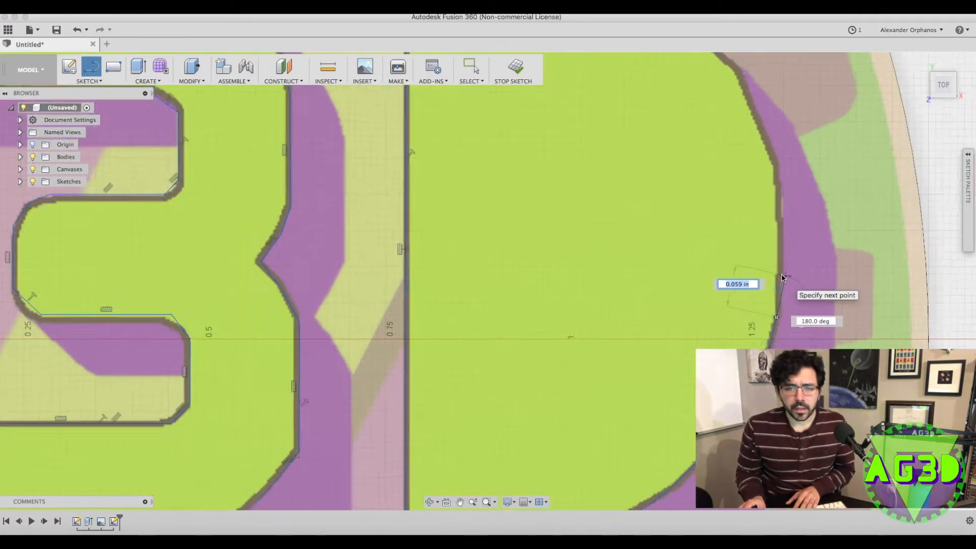
{"action": "scroll", "coordinate": [781, 274], "scroll_direction": "up", "scroll_amount": 1}
{"action": "scroll", "coordinate": [781, 277], "scroll_direction": "up", "scroll_amount": 2}
{"action": "left_click", "coordinate": [784, 281]}
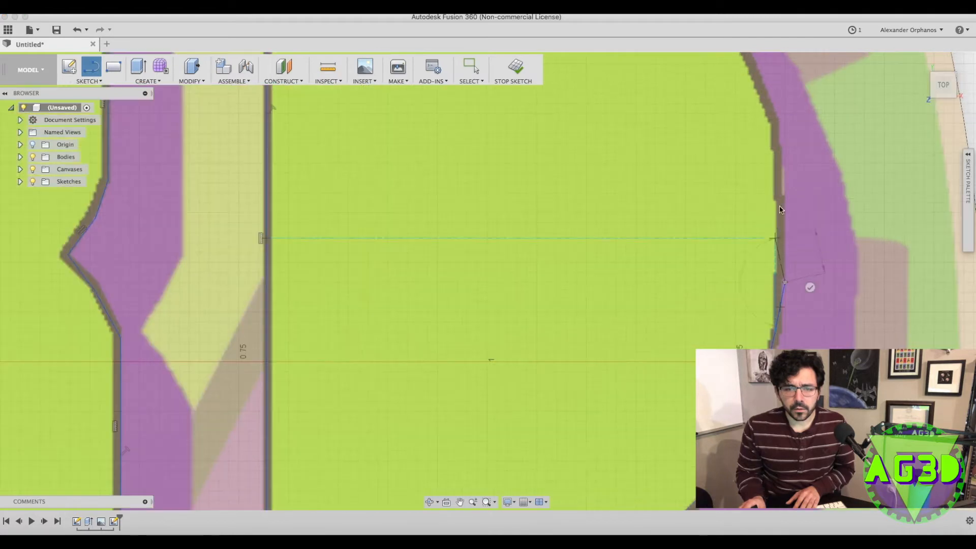
{"action": "left_click", "coordinate": [780, 200]}
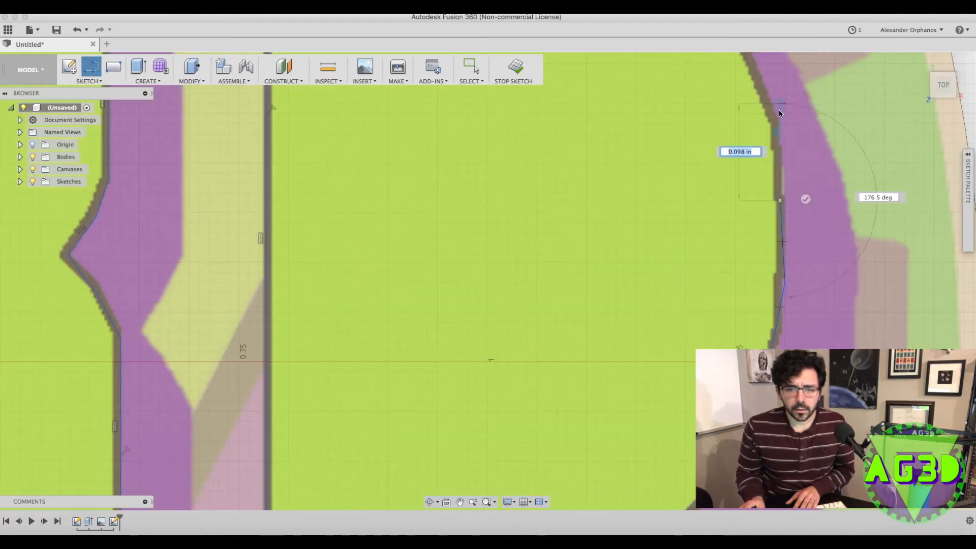
{"action": "scroll", "coordinate": [829, 304], "scroll_direction": "down", "scroll_amount": 3}
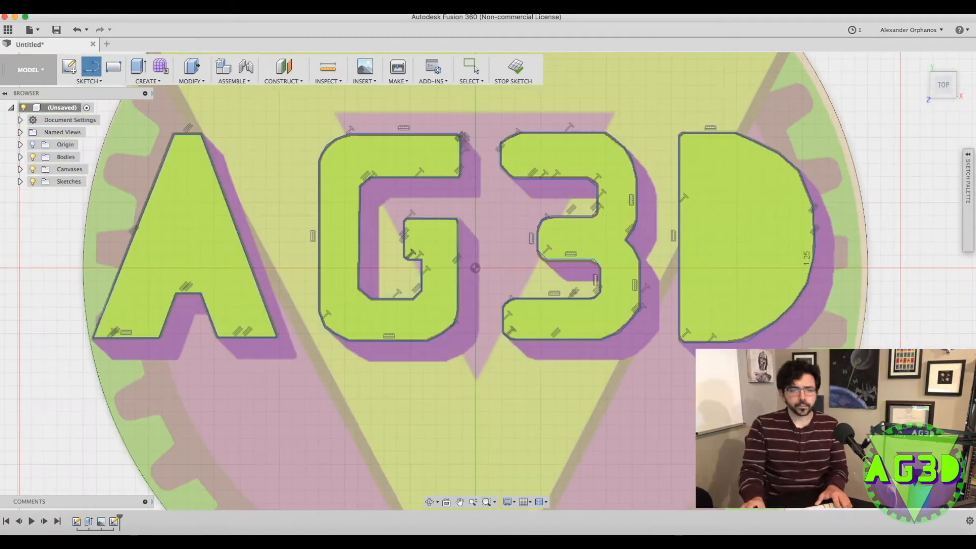
{"action": "key", "text": "Escape"}
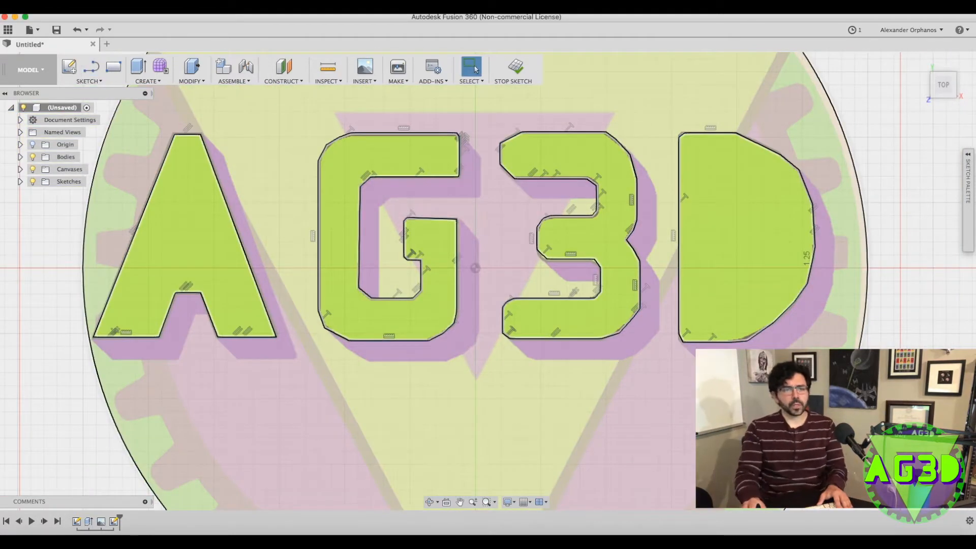
Extrude the A, G, 3 and D profiles together by 0.5 in, joining them to the disc.
{"action": "scroll", "coordinate": [899, 328], "scroll_direction": "down", "scroll_amount": 3}
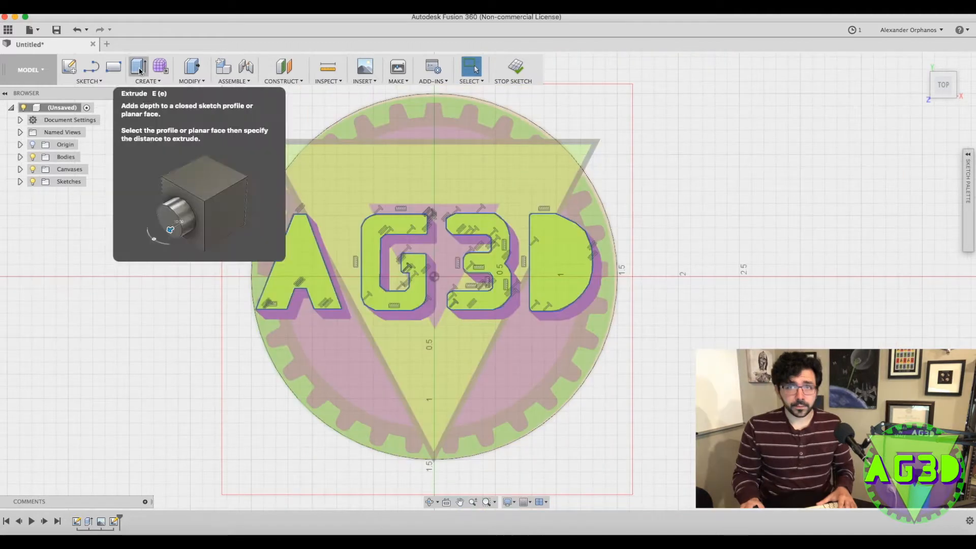
{"action": "left_click", "coordinate": [138, 69]}
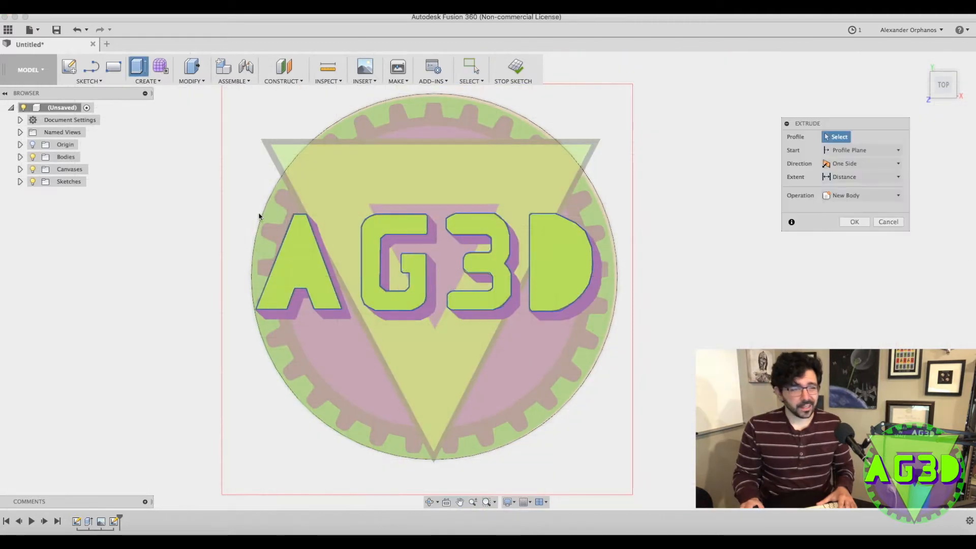
{"action": "left_click", "coordinate": [289, 253]}
{"action": "left_click", "coordinate": [379, 219]}
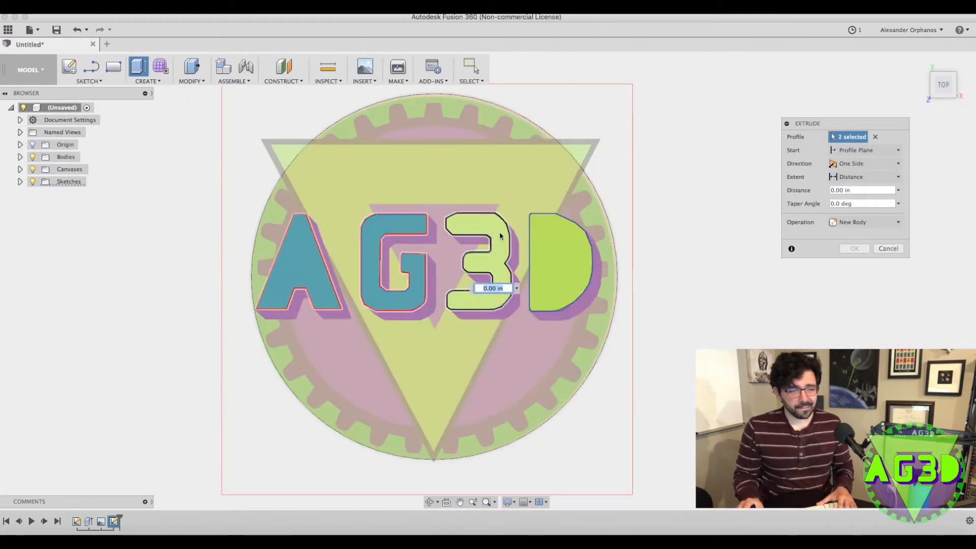
{"action": "left_click", "coordinate": [499, 232]}
{"action": "left_click", "coordinate": [551, 262]}
{"action": "middle_click_drag", "start_coordinate": [605, 349], "coordinate": [609, 303], "text": "shift"}
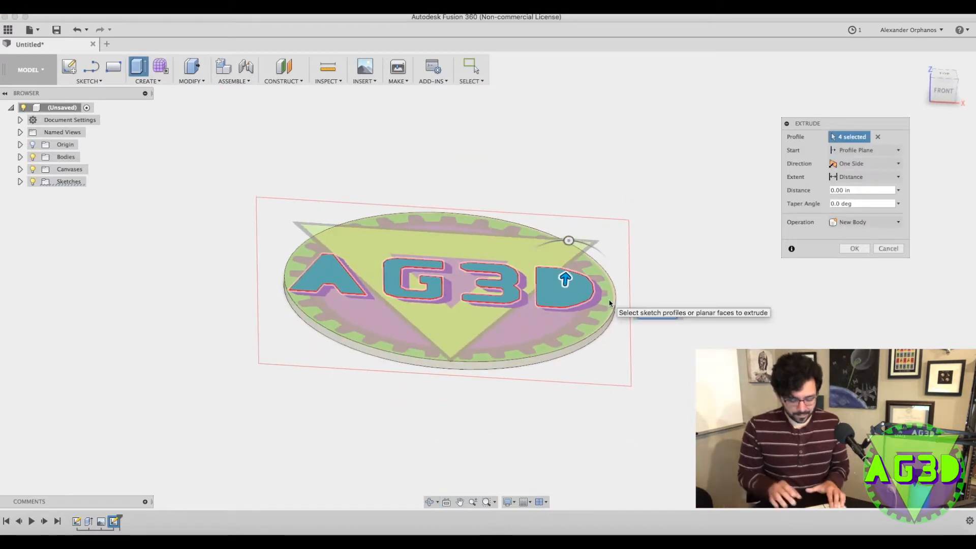
{"action": "type", "text": "1"}
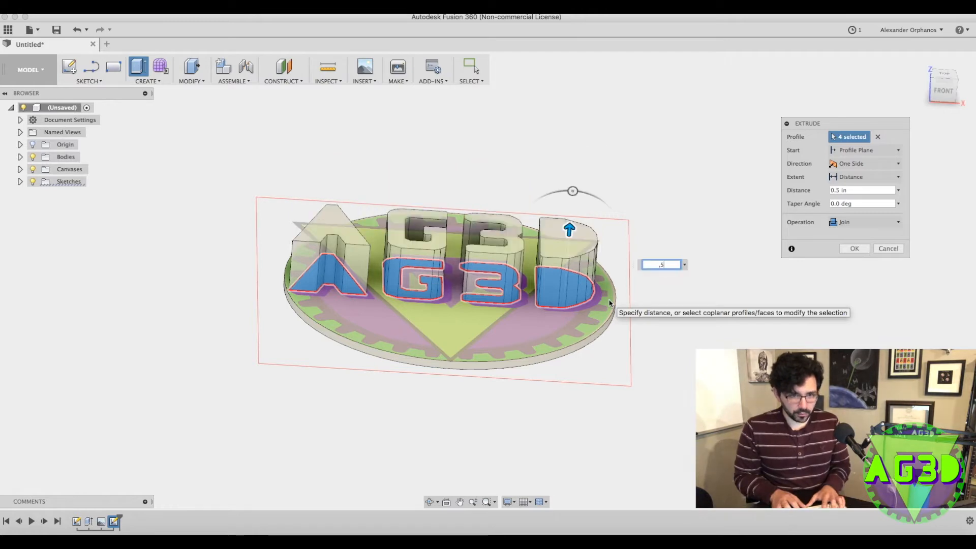
{"action": "key", "text": "Return"}
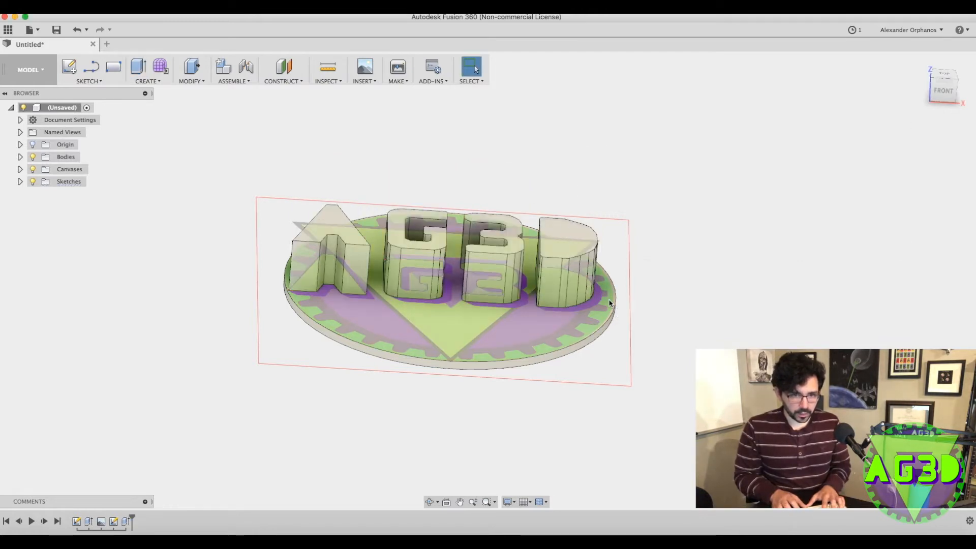
Sketch the logo's large inverted triangle on the disc's upper face, tracing its three corners from the image with closed lines.
{"action": "middle_click_drag", "start_coordinate": [403, 164], "coordinate": [401, 203], "text": "shift"}
{"action": "left_click", "coordinate": [940, 87]}
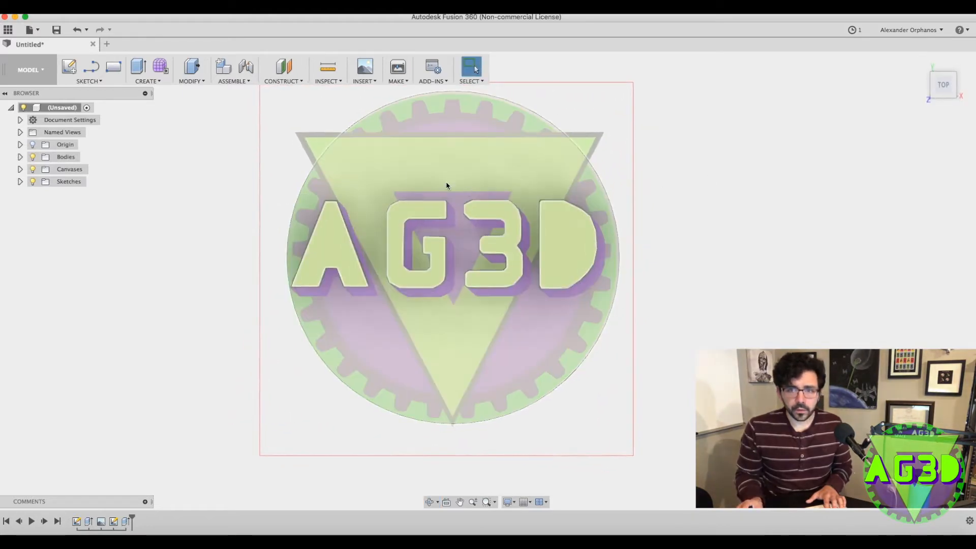
{"action": "left_click", "coordinate": [413, 178]}
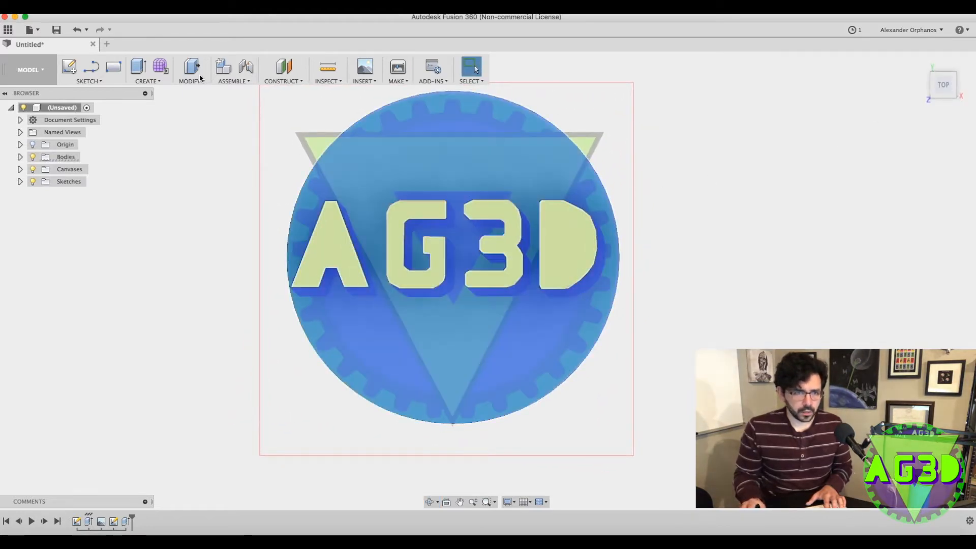
{"action": "left_click", "coordinate": [91, 67]}
{"action": "left_click", "coordinate": [435, 257]}
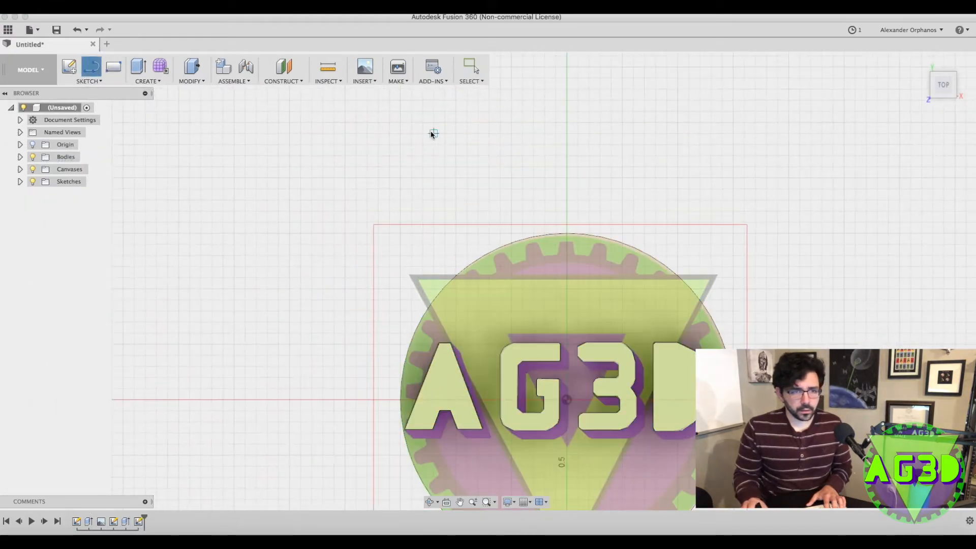
{"action": "scroll", "coordinate": [610, 494], "scroll_direction": "up", "scroll_amount": 2}
{"action": "scroll", "coordinate": [371, 186], "scroll_direction": "up", "scroll_amount": 3}
{"action": "left_click", "coordinate": [371, 188]}
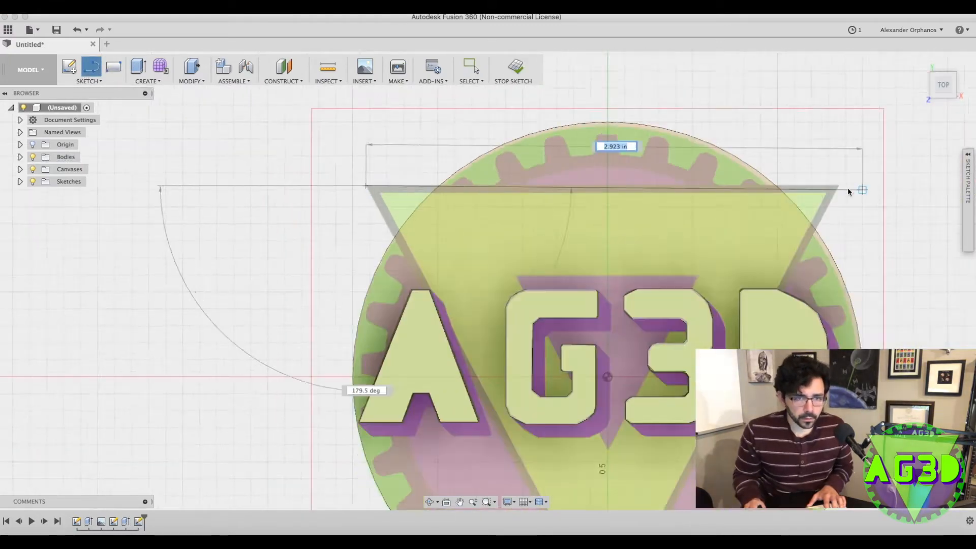
{"action": "scroll", "coordinate": [847, 267], "scroll_direction": "up", "scroll_amount": 3}
{"action": "left_click", "coordinate": [835, 137]}
{"action": "scroll", "coordinate": [838, 133], "scroll_direction": "down", "scroll_amount": 4}
{"action": "scroll", "coordinate": [656, 503], "scroll_direction": "up", "scroll_amount": 7}
{"action": "left_click", "coordinate": [656, 503]}
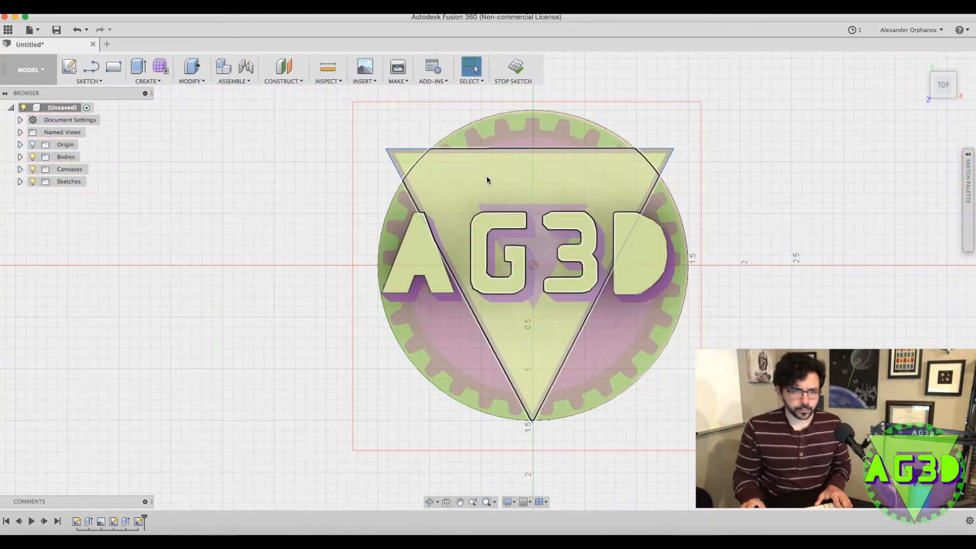
Extrude the large triangle's three profiles, including both overhanging corners, by 0.333 in, joining them to the body.
{"action": "left_click", "coordinate": [486, 176]}
{"action": "left_click", "coordinate": [408, 163]}
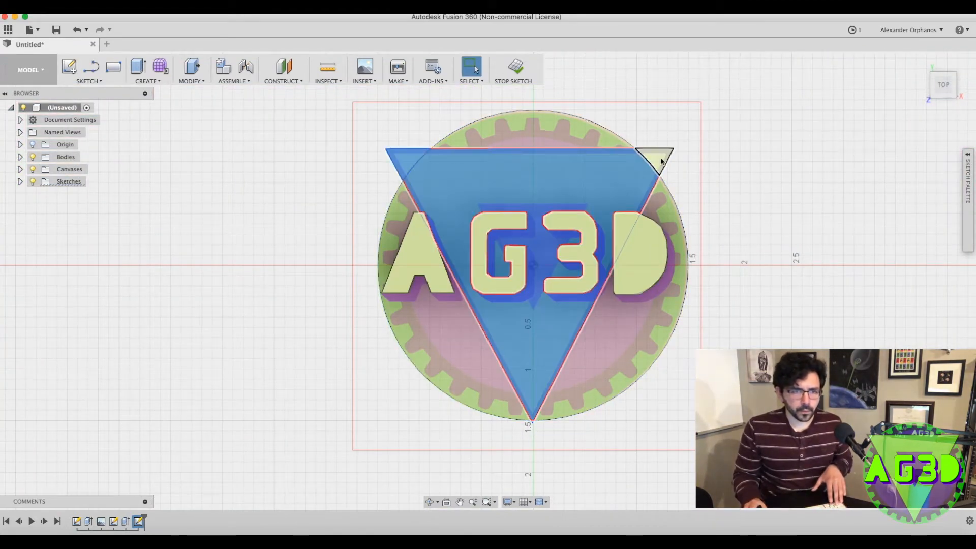
{"action": "left_click", "coordinate": [138, 66]}
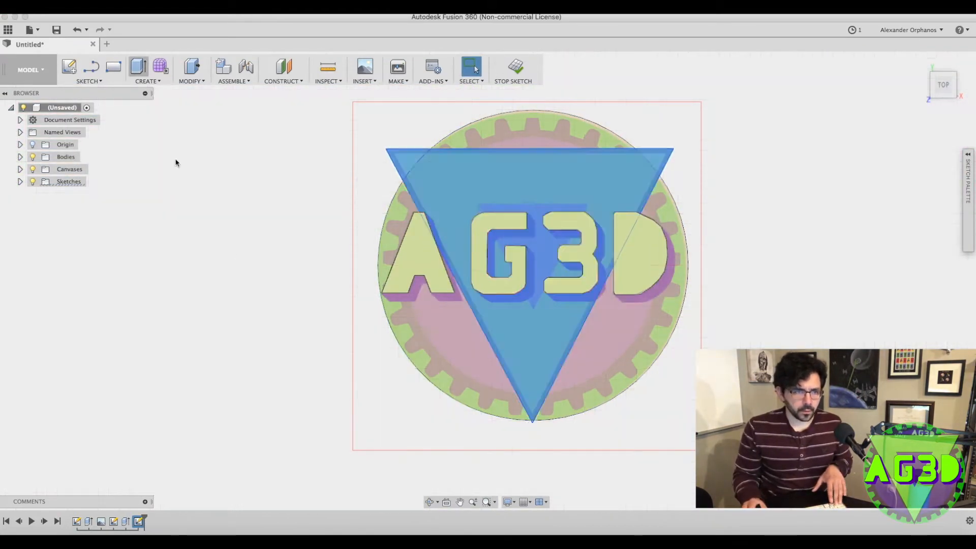
{"action": "middle_click_drag", "start_coordinate": [773, 338], "coordinate": [772, 313], "text": "shift"}
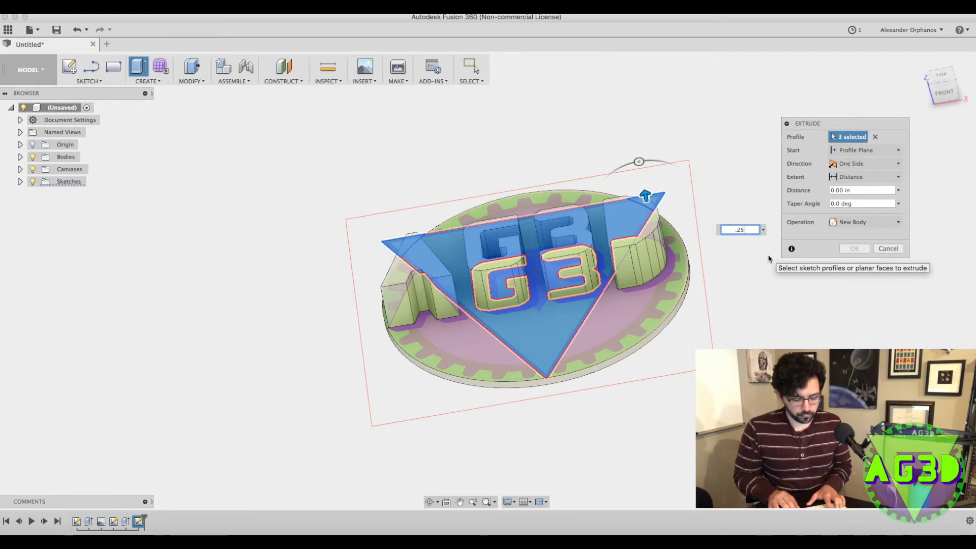
{"action": "key", "text": "Return"}
{"action": "mouse_move", "coordinate": [557, 383]}
{"action": "middle_mouse_down", "text": "shift"}
{"action": "mouse_move", "coordinate": [560, 355]}
{"action": "mouse_move", "coordinate": [543, 351]}
{"action": "mouse_move", "coordinate": [564, 428]}
{"action": "mouse_move", "coordinate": [570, 359]}
{"action": "mouse_move", "coordinate": [540, 361]}
{"action": "mouse_move", "coordinate": [548, 373]}
{"action": "middle_mouse_up", "text": "shift"}
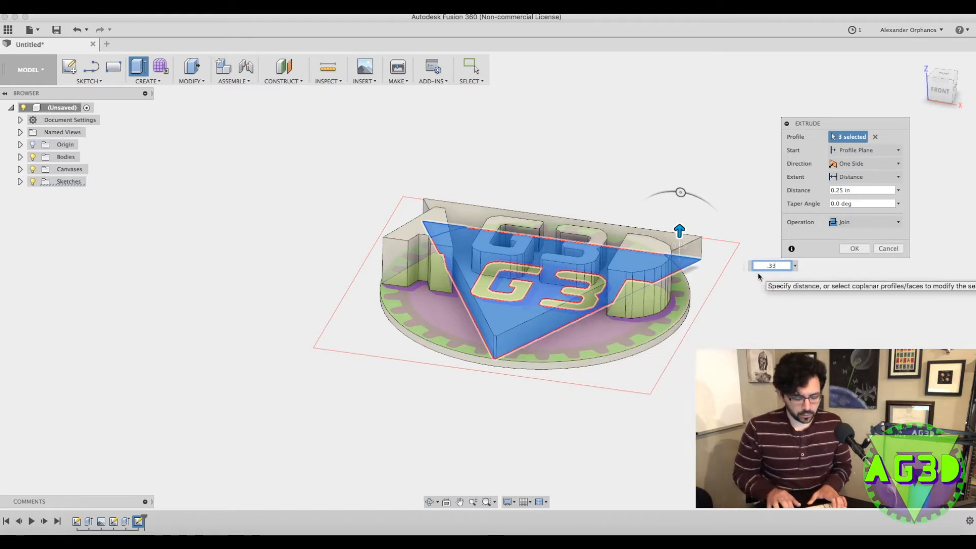
{"action": "type", "text": "3"}
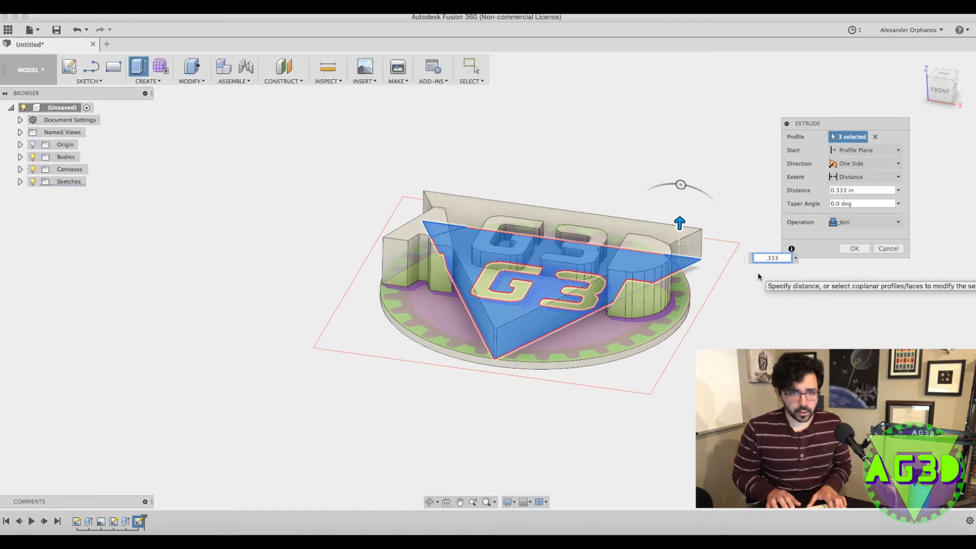
{"action": "key", "text": "Return"}
Sketch the small inverted triangle behind the G and 3 on the large triangle's upper face, tracing the logo image.
{"action": "middle_click_drag", "start_coordinate": [379, 242], "coordinate": [482, 191], "text": "shift"}
{"action": "left_click", "coordinate": [459, 190]}
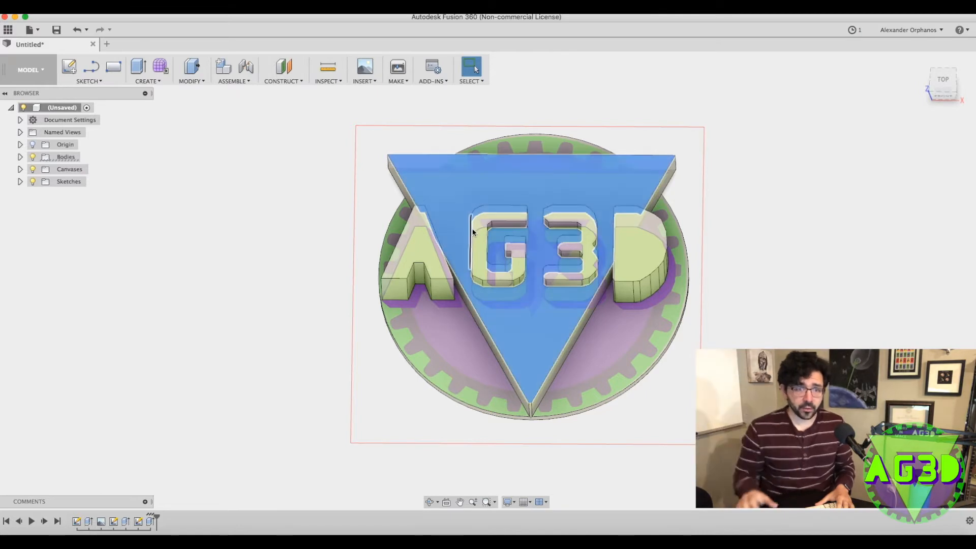
{"action": "middle_click_drag", "start_coordinate": [531, 275], "coordinate": [543, 318], "text": "shift"}
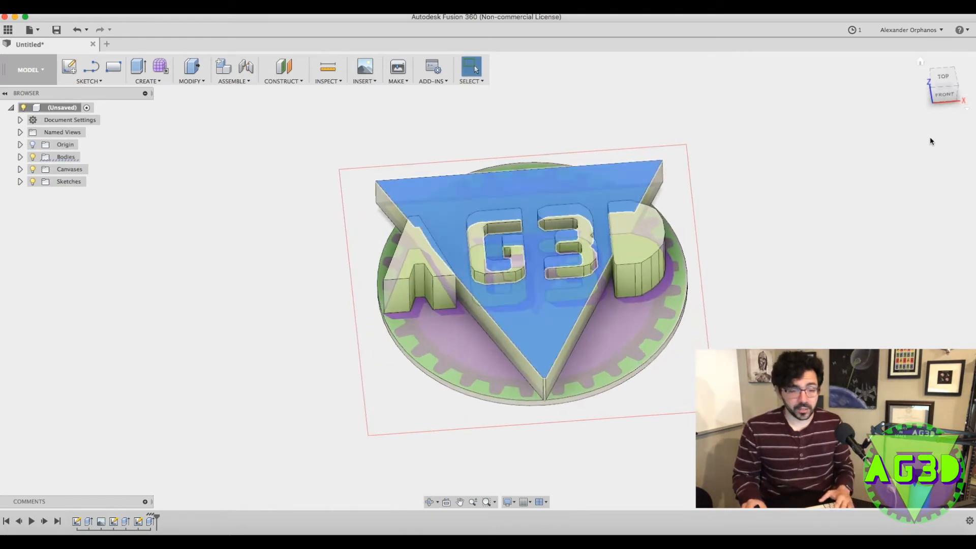
{"action": "left_click", "coordinate": [945, 76]}
{"action": "left_click", "coordinate": [91, 67]}
{"action": "scroll", "coordinate": [496, 239], "scroll_direction": "up", "scroll_amount": 6}
{"action": "scroll", "coordinate": [421, 170], "scroll_direction": "down", "scroll_amount": 2}
{"action": "left_click", "coordinate": [421, 171]}
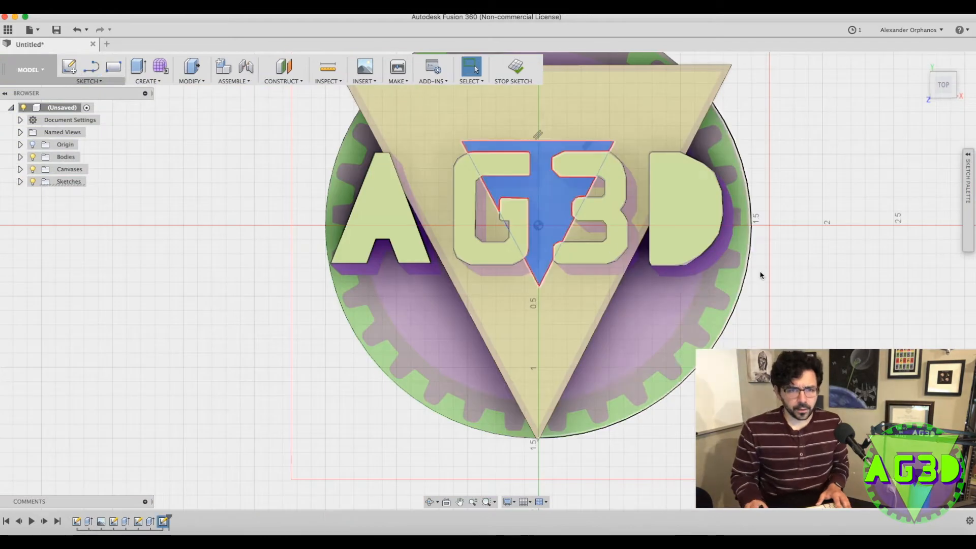
Extrude the small inverted triangle's profile downward as a Cut into the large triangle.
{"action": "middle_click_drag", "start_coordinate": [761, 275], "coordinate": [773, 198], "text": "shift"}
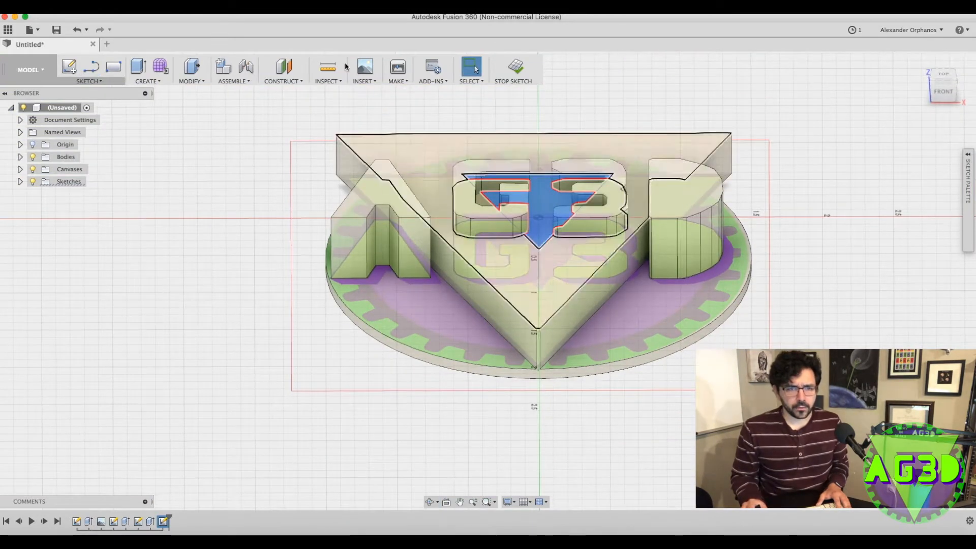
{"action": "left_click", "coordinate": [138, 67]}
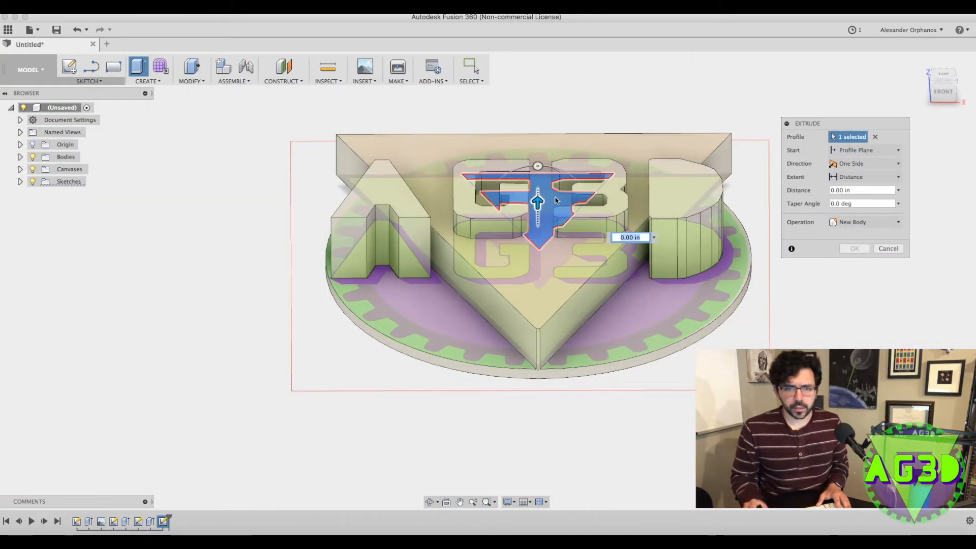
{"action": "type", "text": "-2"}
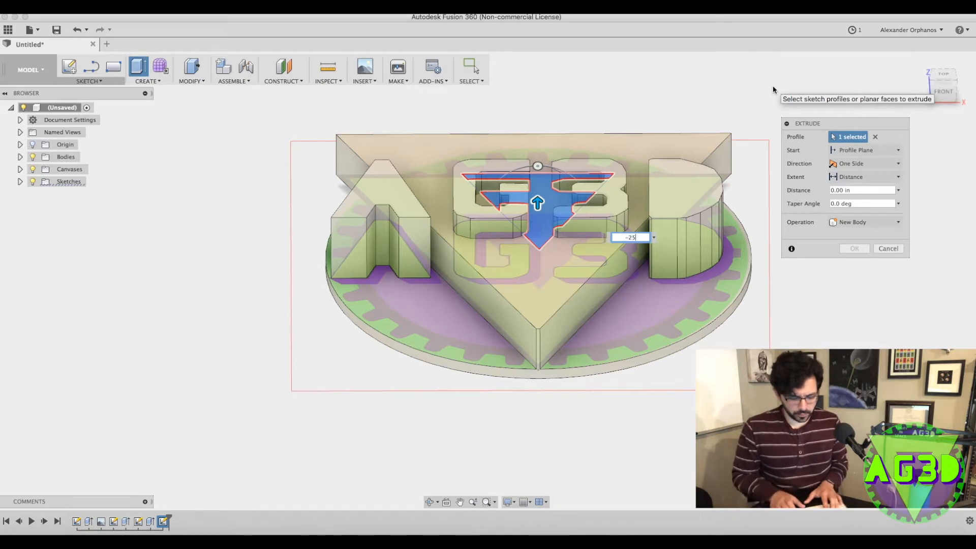
{"action": "type", "text": "5"}
{"action": "left_click", "coordinate": [844, 190]}
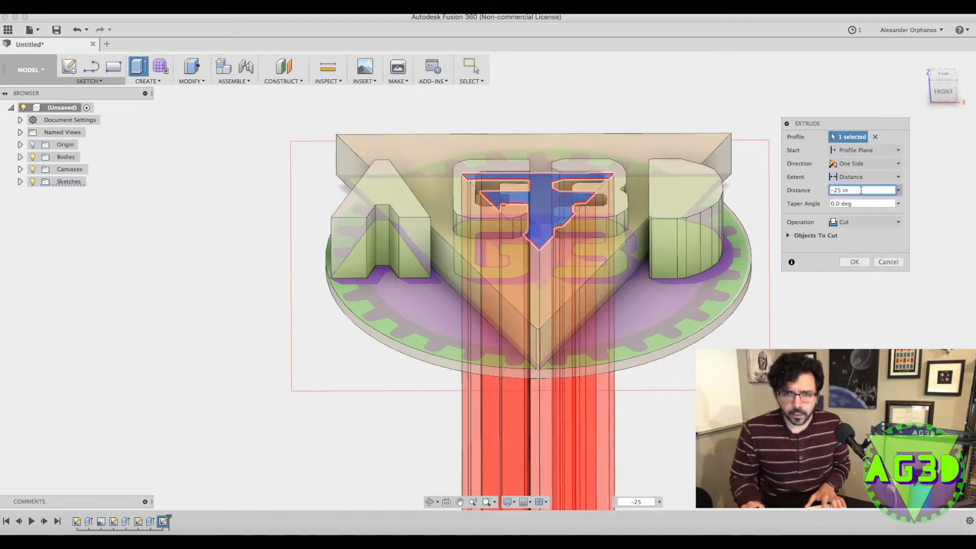
{"action": "key", "text": "Return"}
Sketch a circle concentric with the disc on its upper face, inside the logo's ring of gear teeth.
{"action": "middle_click_drag", "start_coordinate": [531, 218], "coordinate": [534, 313], "text": "shift"}
{"action": "left_click", "coordinate": [941, 89]}
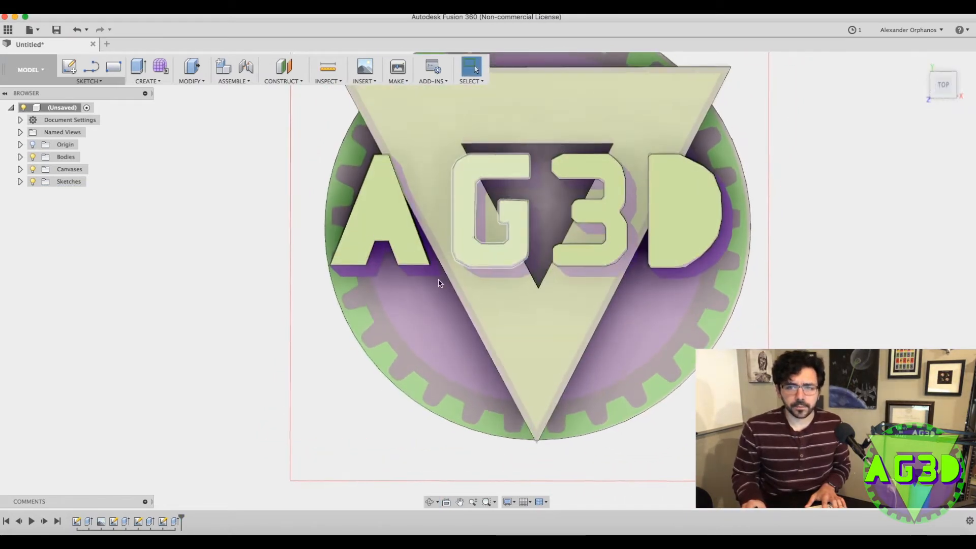
{"action": "left_click", "coordinate": [605, 362]}
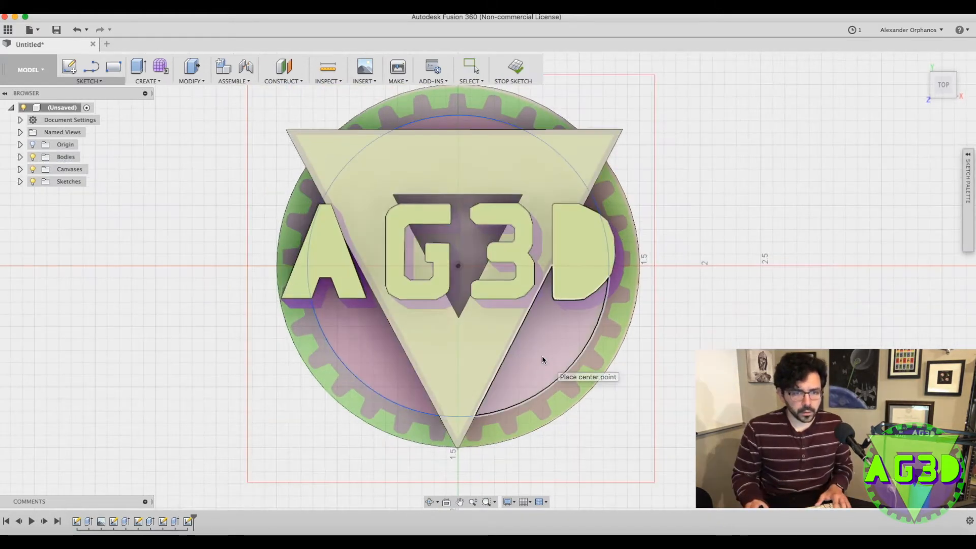
{"action": "key", "text": "Escape"}
Extrude both profiles inside the concentric circle by 0.125 in with the operation set to Join.
{"action": "left_click", "coordinate": [542, 355]}
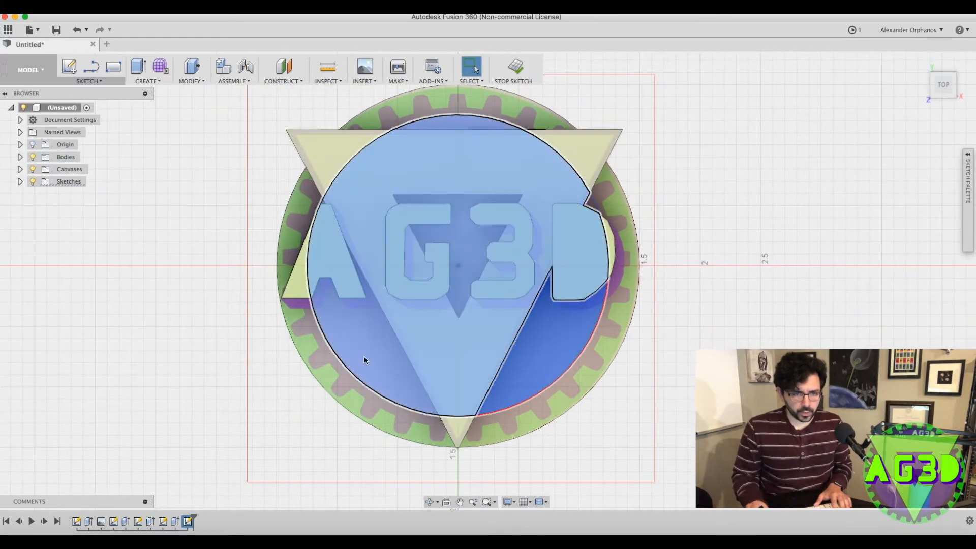
{"action": "mouse_move", "coordinate": [382, 378]}
{"action": "middle_mouse_down", "text": "shift"}
{"action": "mouse_move", "coordinate": [391, 254]}
{"action": "mouse_move", "coordinate": [398, 307]}
{"action": "middle_mouse_up", "text": "shift"}
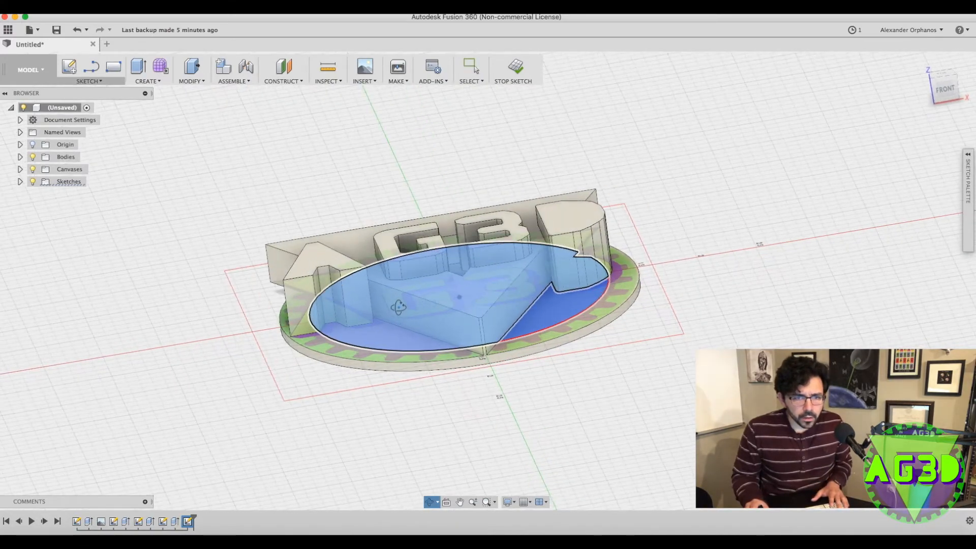
{"action": "left_click", "coordinate": [138, 67]}
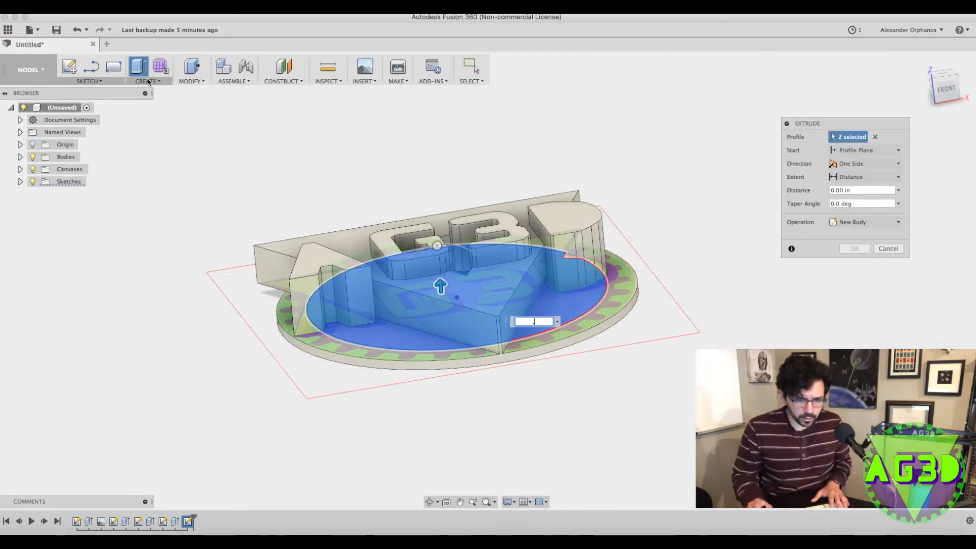
{"action": "type", "text": ".125"}
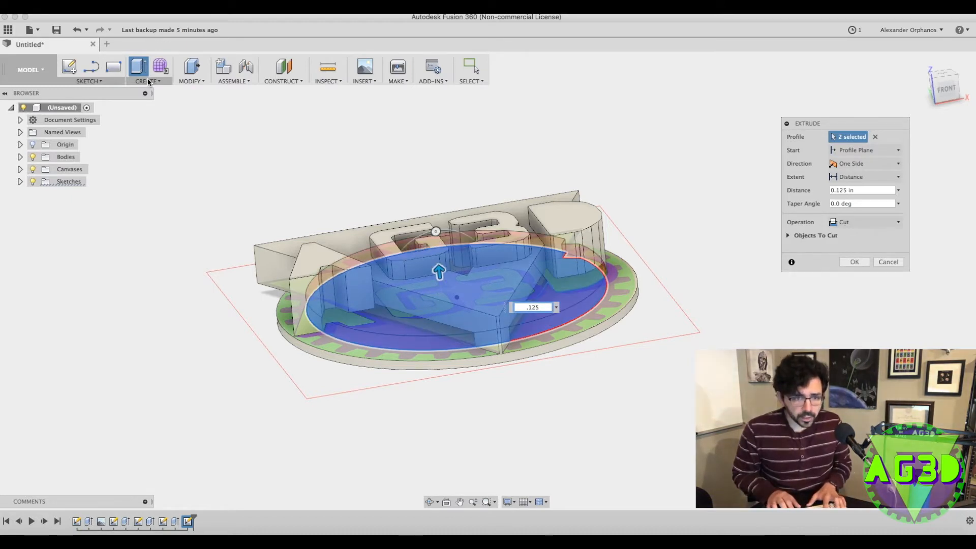
{"action": "left_click", "coordinate": [857, 219]}
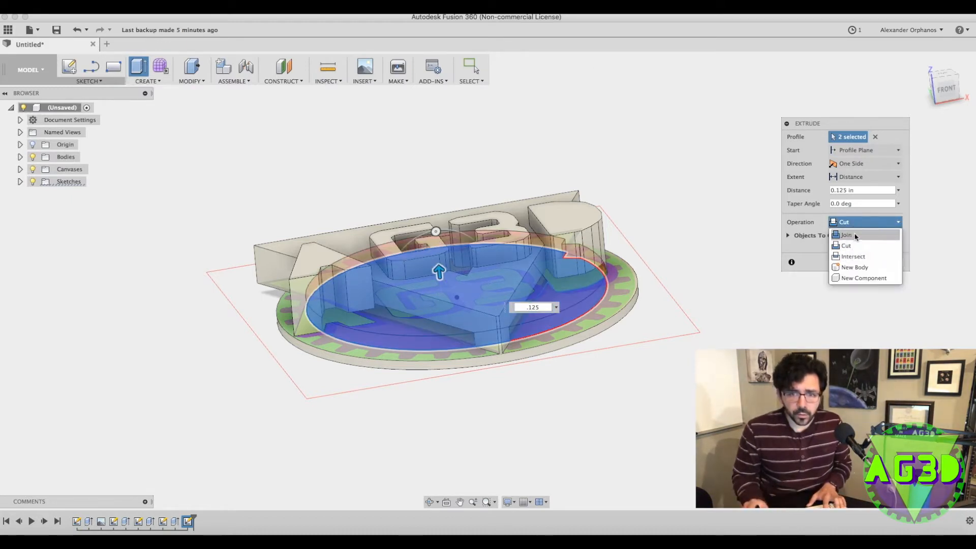
{"action": "left_click", "coordinate": [857, 237]}
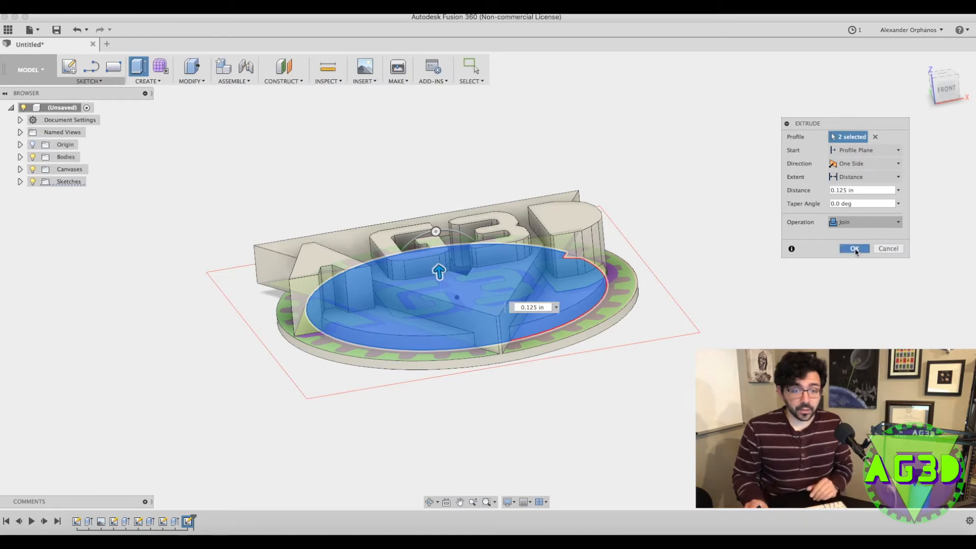
{"action": "left_click", "coordinate": [854, 248]}
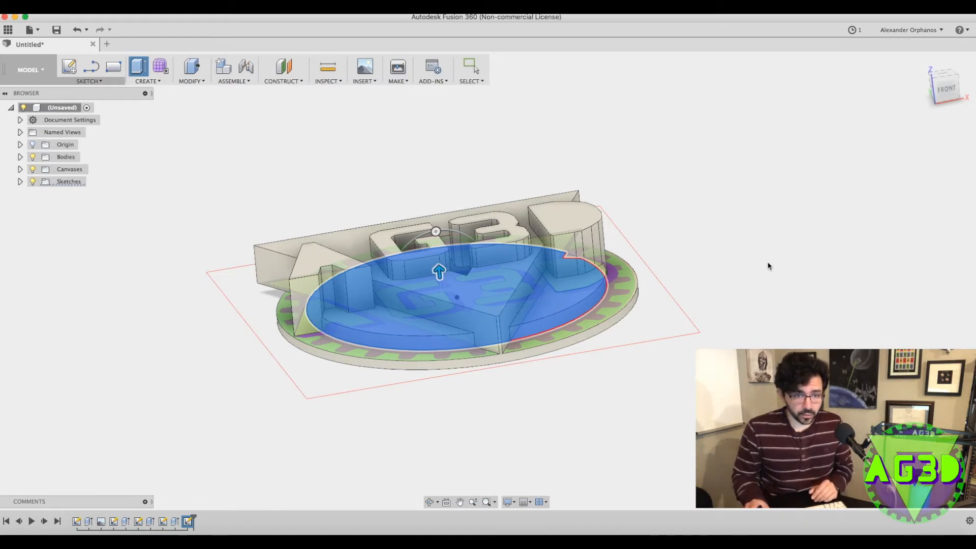
Start a sketch on the outer ring's upper face and draw a concentric circle about 2.6 in in diameter near the base of the gear teeth.
{"action": "middle_click_drag", "start_coordinate": [768, 277], "coordinate": [542, 364], "text": "shift"}
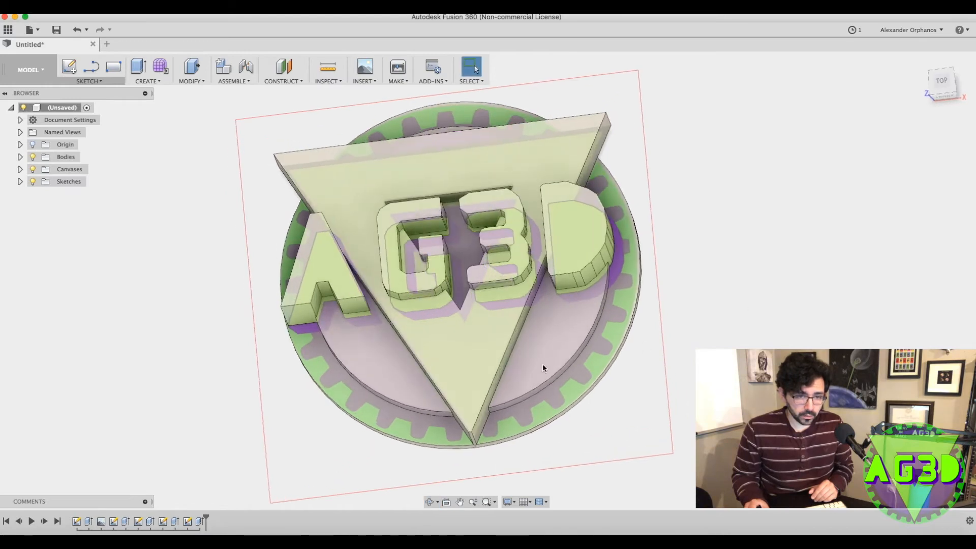
{"action": "left_click", "coordinate": [556, 406]}
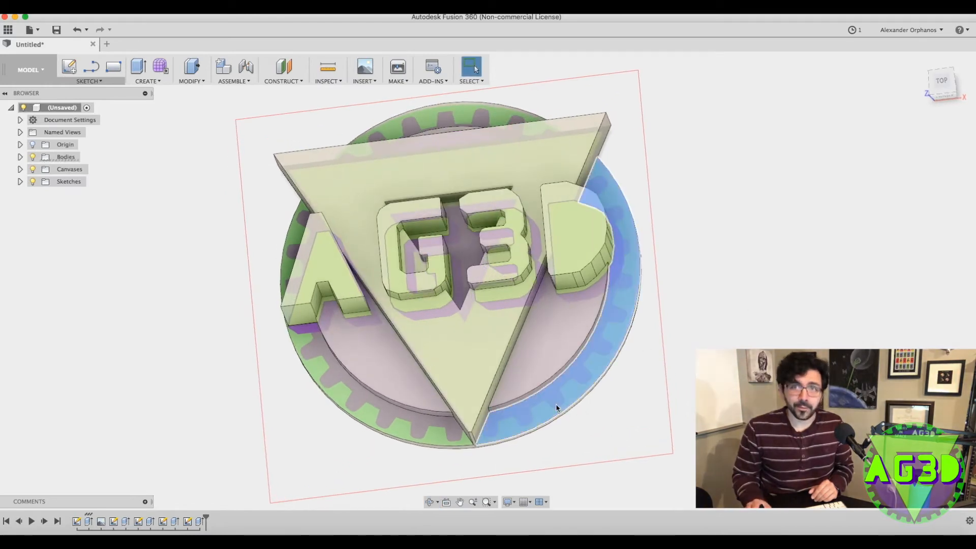
{"action": "key", "text": "l"}
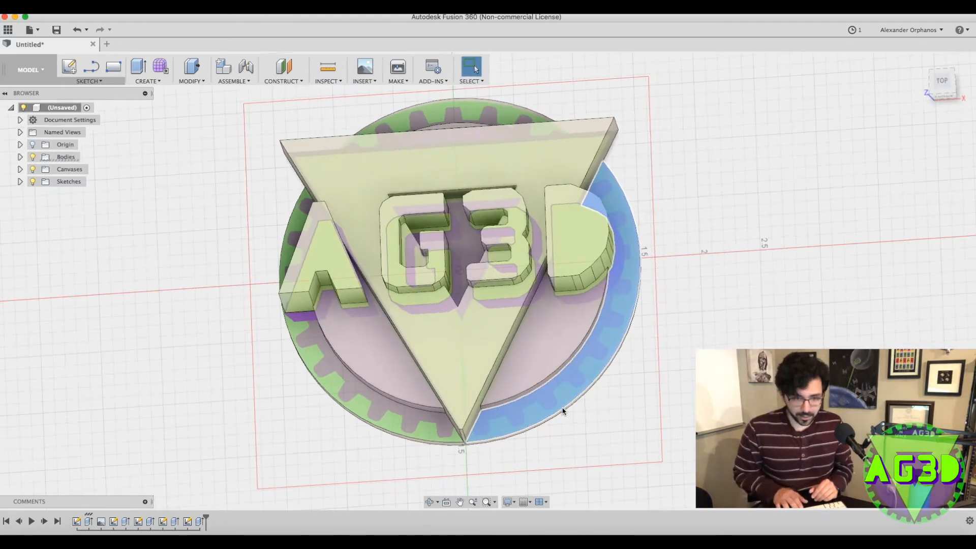
{"action": "left_click", "coordinate": [116, 81]}
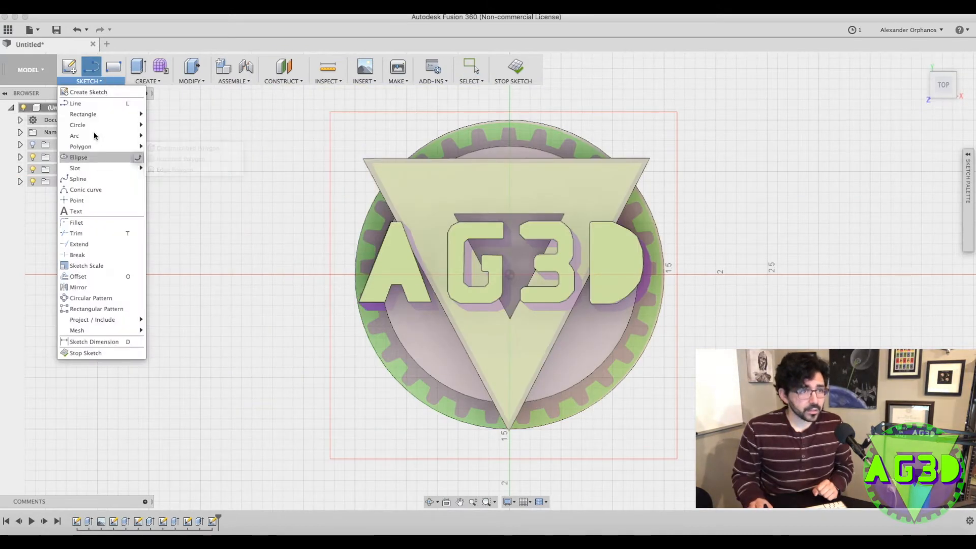
{"action": "mouse_move", "coordinate": [96, 136]}
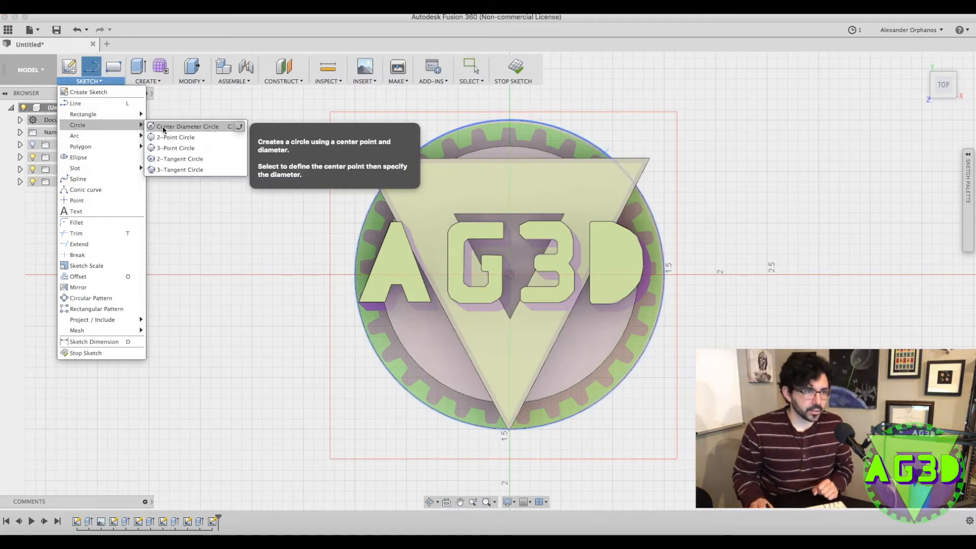
{"action": "left_click", "coordinate": [173, 127]}
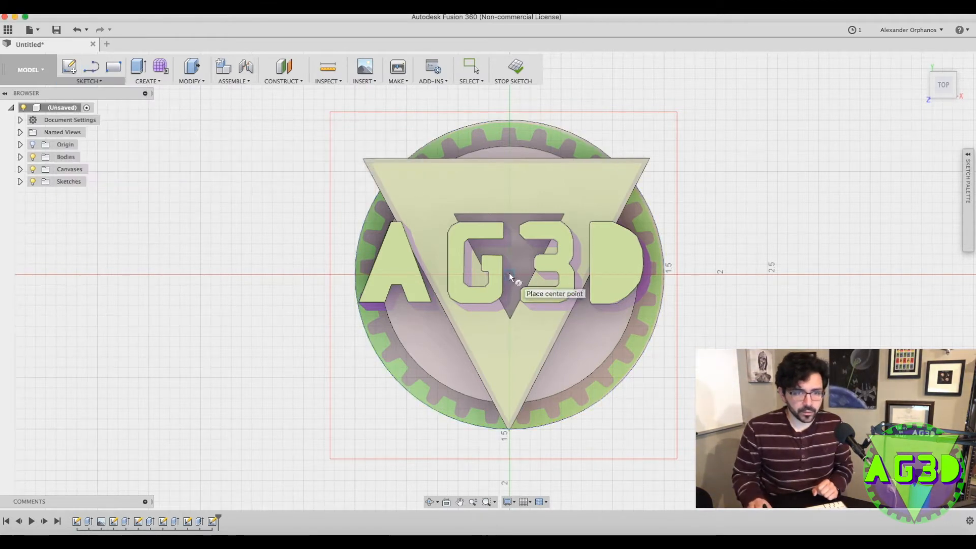
{"action": "left_click", "coordinate": [509, 275]}
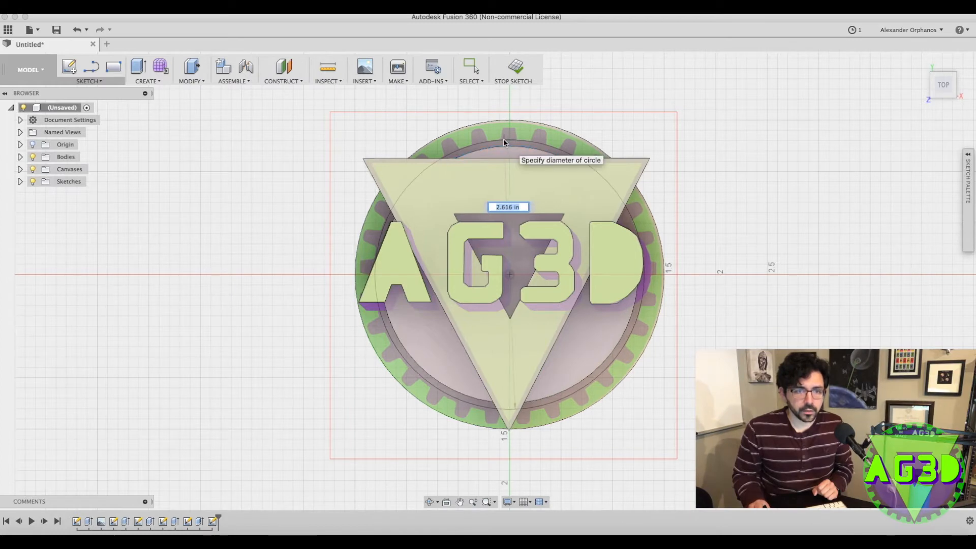
{"action": "left_click", "coordinate": [502, 143]}
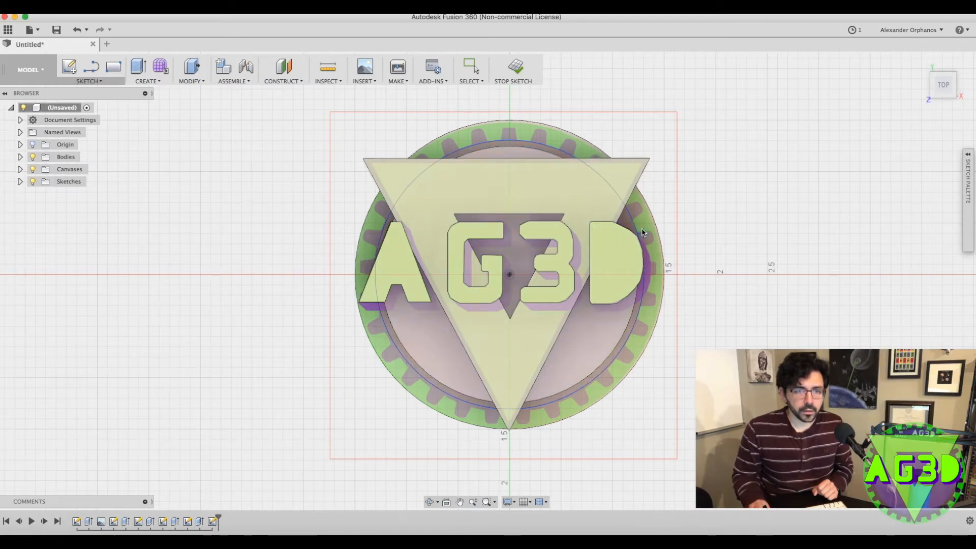
Enlarge the sketched circle slightly so it follows the base line of the logo's gear teeth.
{"action": "scroll", "coordinate": [513, 102], "scroll_direction": "up", "scroll_amount": 5}
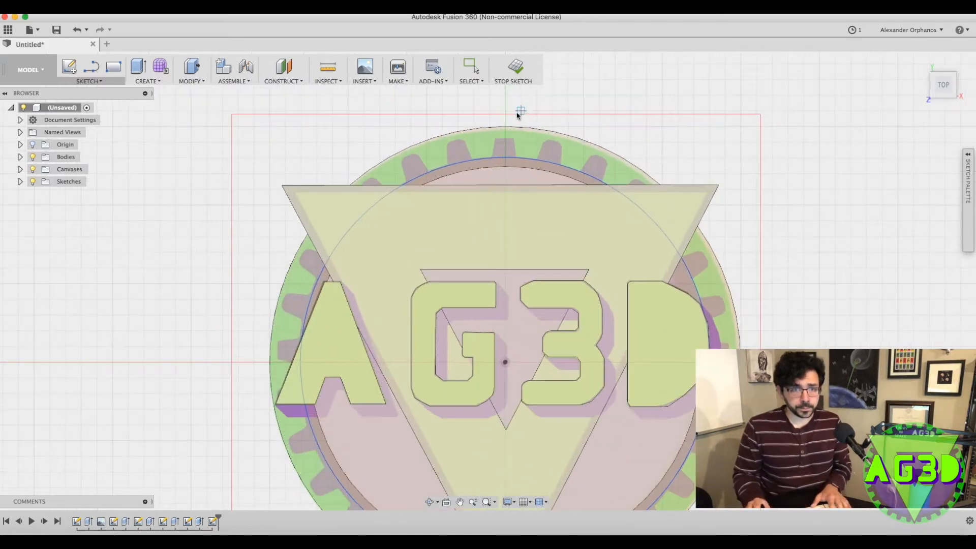
{"action": "key", "text": "Escape"}
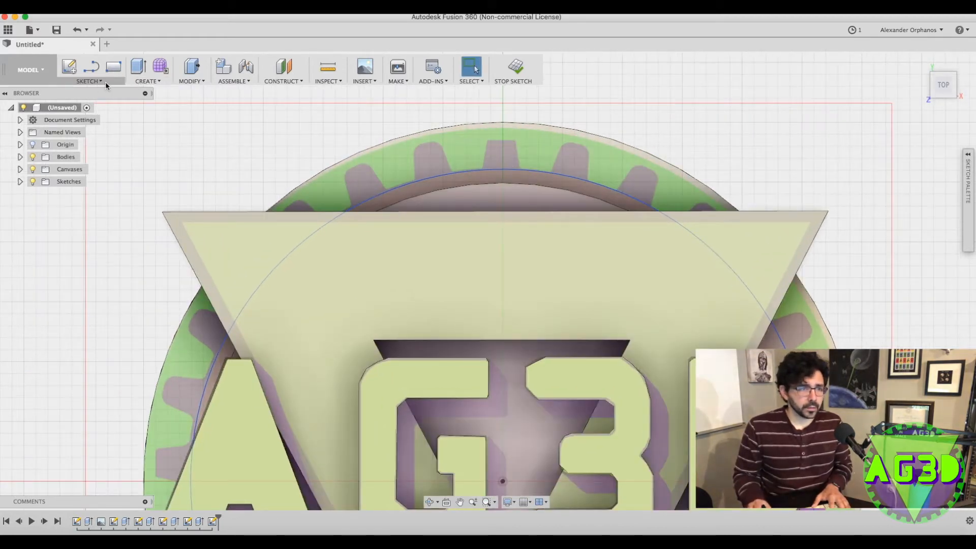
{"action": "left_click", "coordinate": [91, 66]}
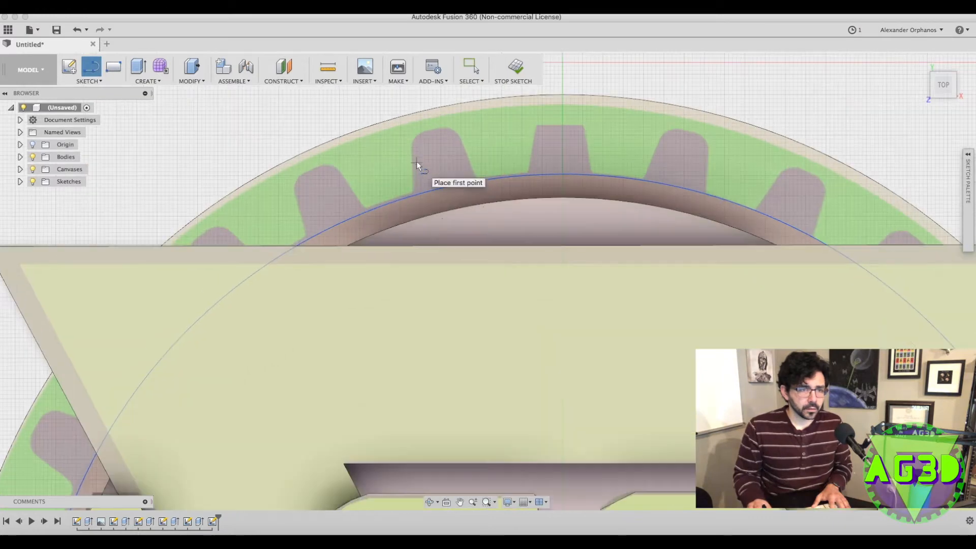
{"action": "scroll", "coordinate": [416, 161], "scroll_direction": "up", "scroll_amount": 3}
{"action": "scroll", "coordinate": [461, 207], "scroll_direction": "down", "scroll_amount": 3}
{"action": "scroll", "coordinate": [496, 212], "scroll_direction": "up", "scroll_amount": 5}
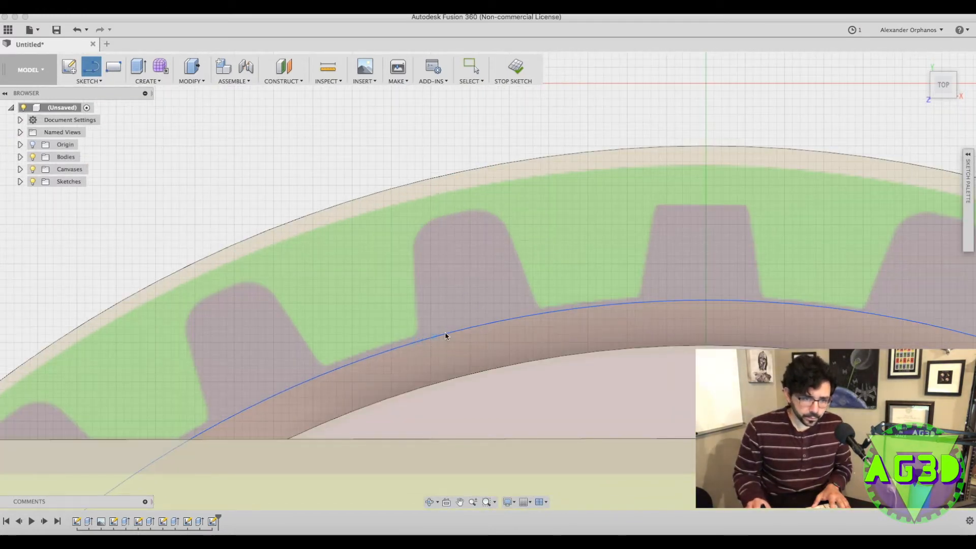
{"action": "key", "text": "Escape"}
{"action": "left_click_drag", "start_coordinate": [442, 333], "coordinate": [442, 328]}
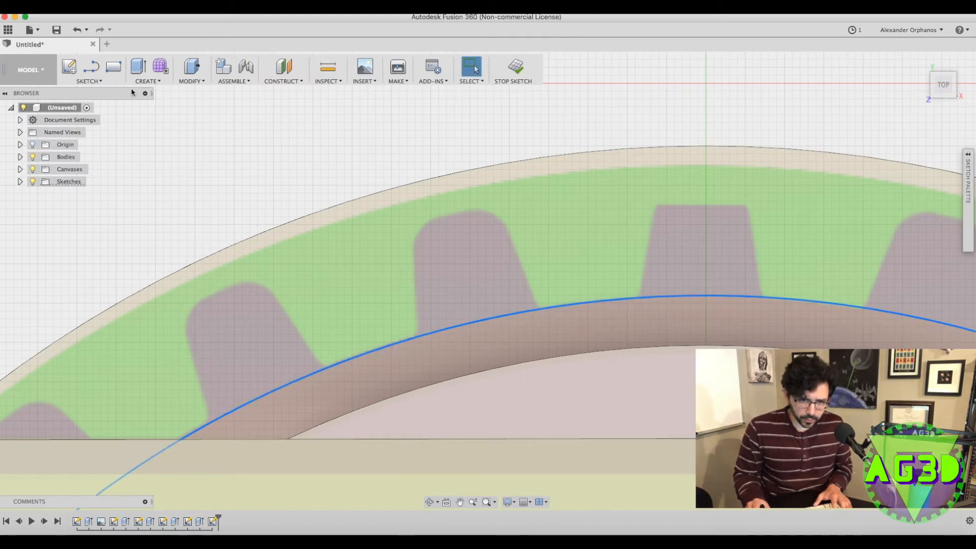
Trace both flanks and the short upper edge of the tooth just left of the vertical axis with separate straight lines.
{"action": "key", "text": "l"}
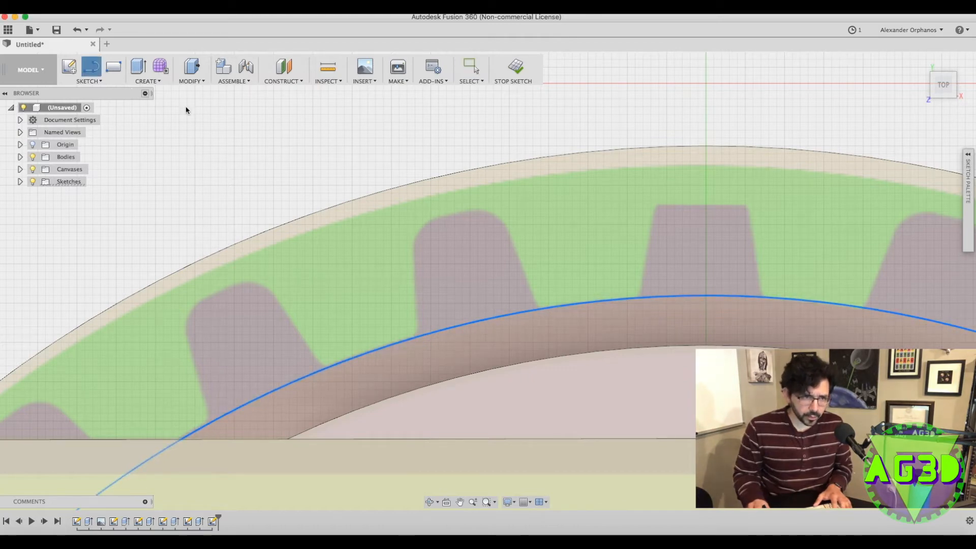
{"action": "left_click", "coordinate": [419, 336]}
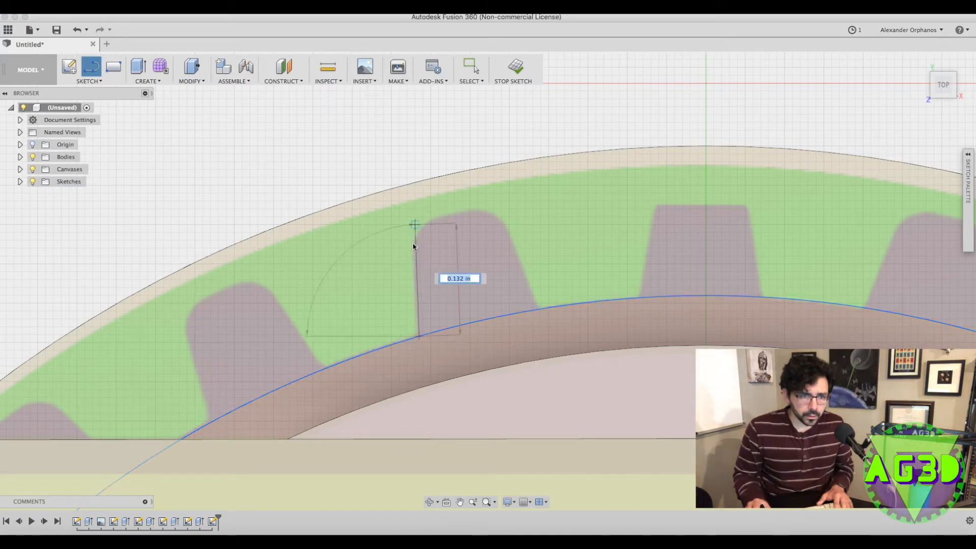
{"action": "left_click", "coordinate": [414, 248]}
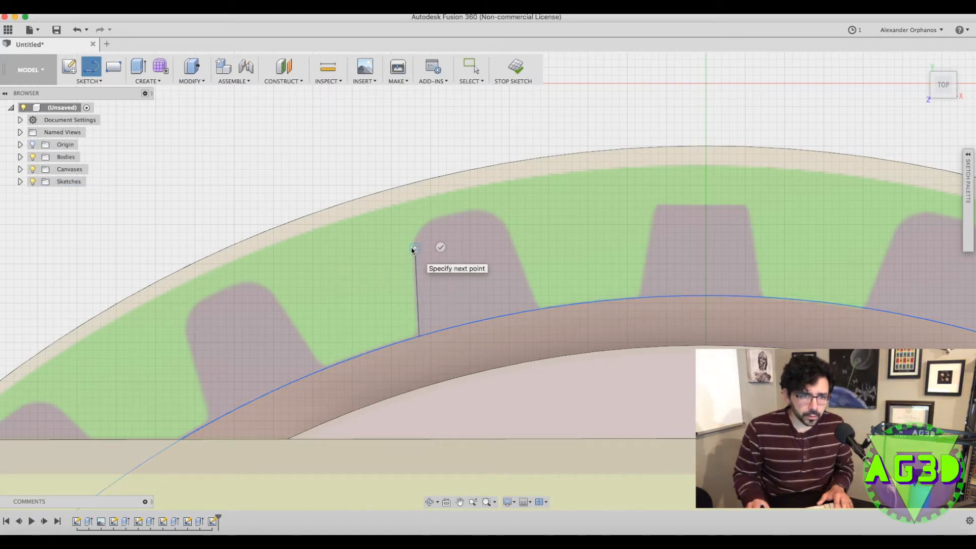
{"action": "key", "text": "Escape"}
{"action": "key", "text": "l"}
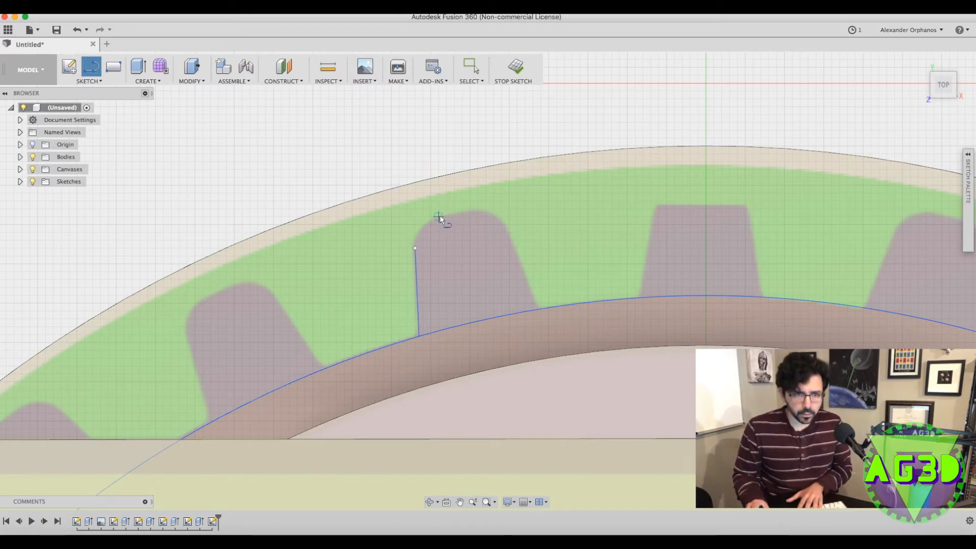
{"action": "left_click", "coordinate": [438, 216]}
{"action": "left_click", "coordinate": [469, 209]}
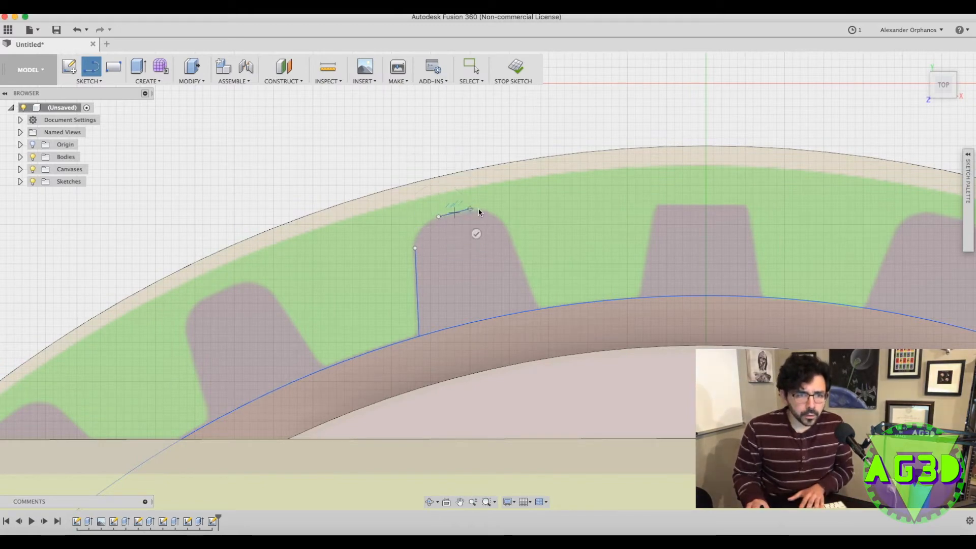
{"action": "key", "text": "Escape"}
{"action": "key", "text": "l"}
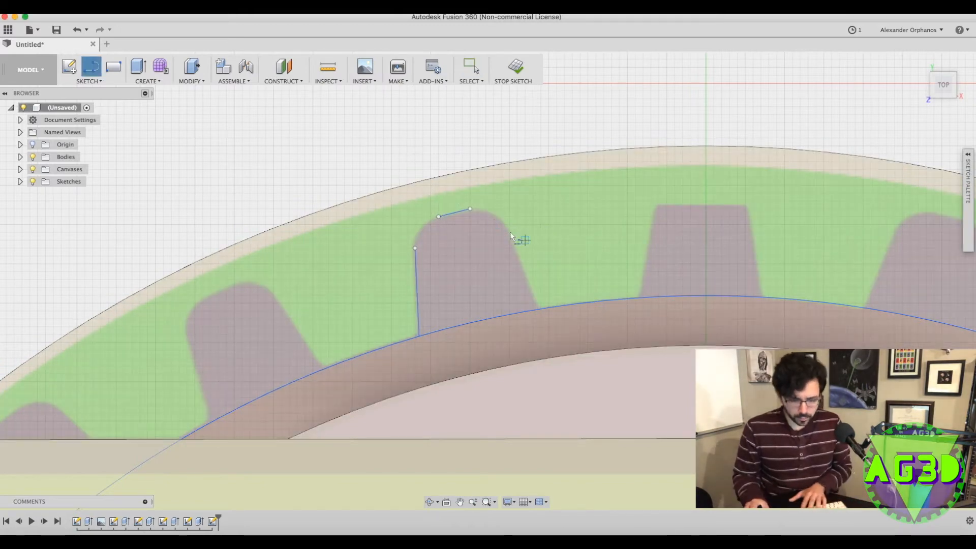
{"action": "left_click", "coordinate": [541, 309]}
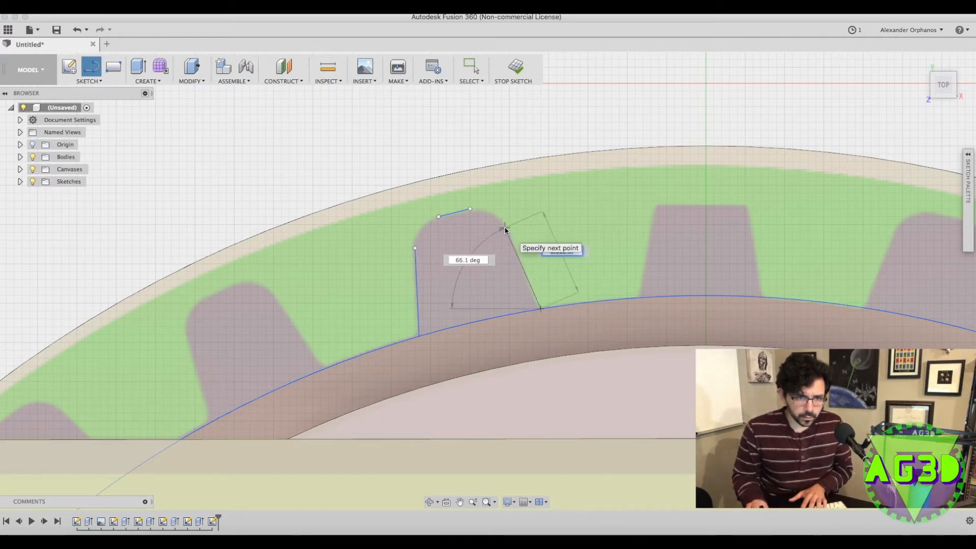
{"action": "left_click", "coordinate": [504, 228]}
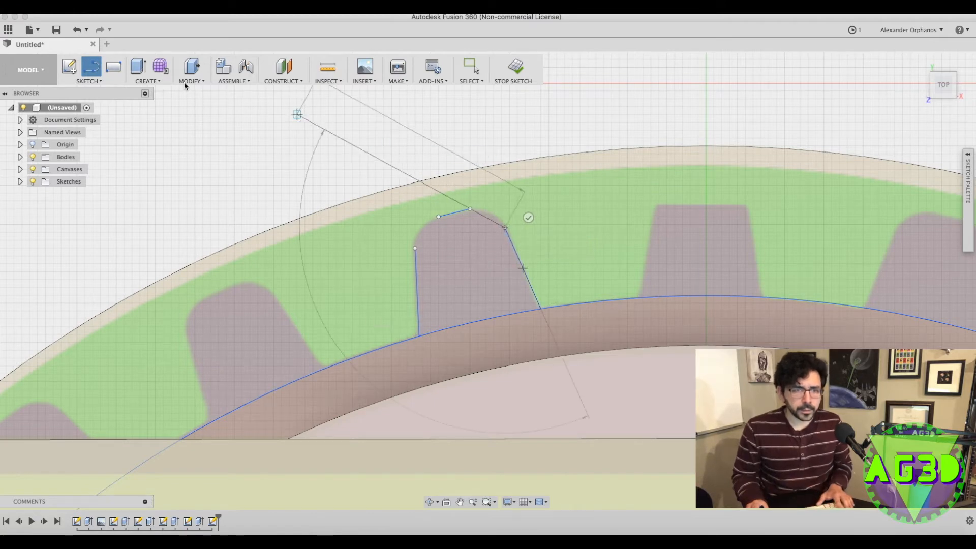
Join the tooth's upper edge to both flanks with three-point arcs that follow its rounded corners in the image.
{"action": "left_click", "coordinate": [132, 81]}
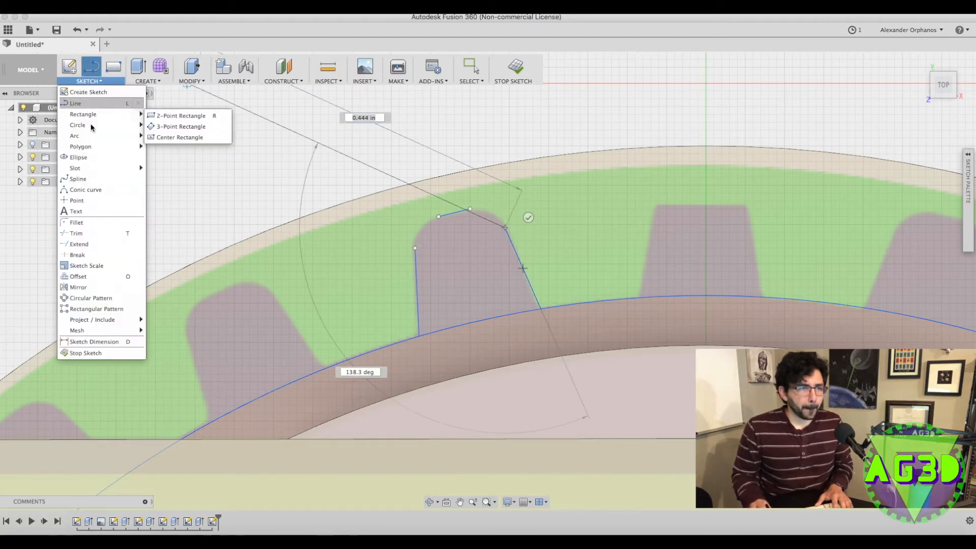
{"action": "mouse_move", "coordinate": [84, 133]}
{"action": "left_click", "coordinate": [173, 138]}
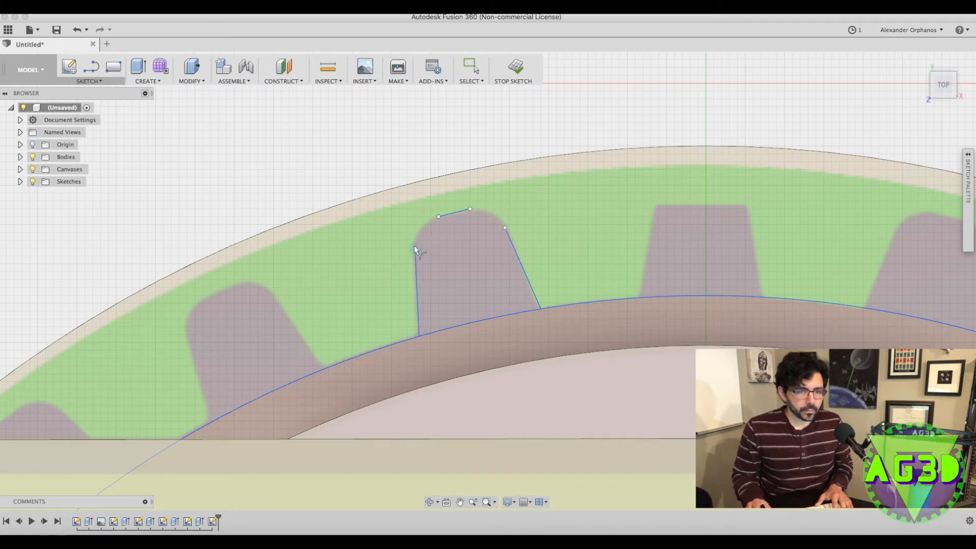
{"action": "left_click", "coordinate": [438, 216]}
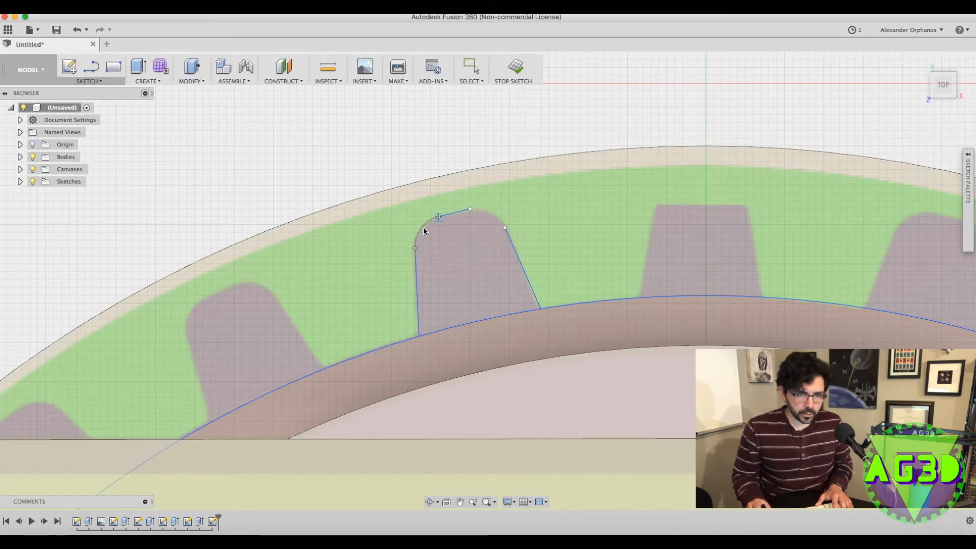
{"action": "left_click", "coordinate": [423, 227]}
{"action": "left_click", "coordinate": [470, 209]}
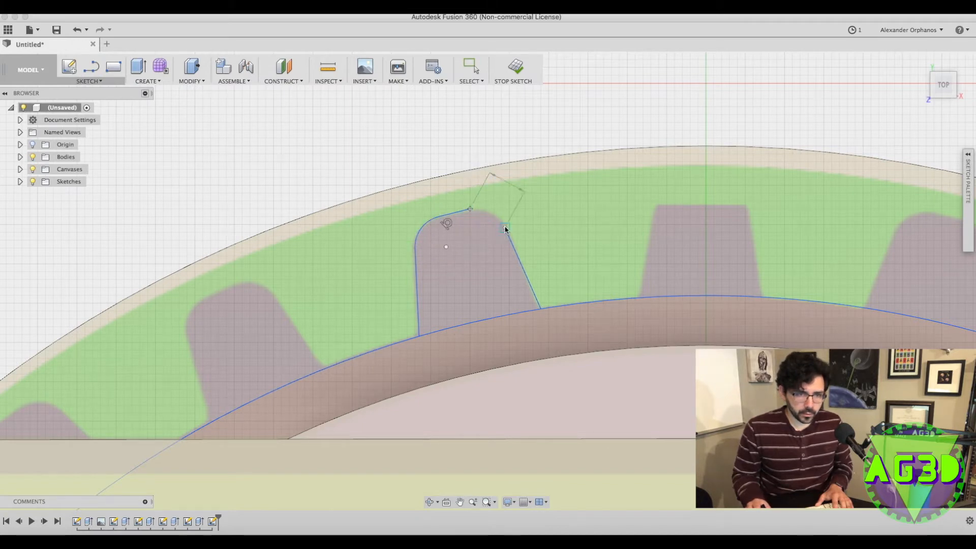
{"action": "left_click", "coordinate": [505, 228]}
{"action": "left_click", "coordinate": [491, 214]}
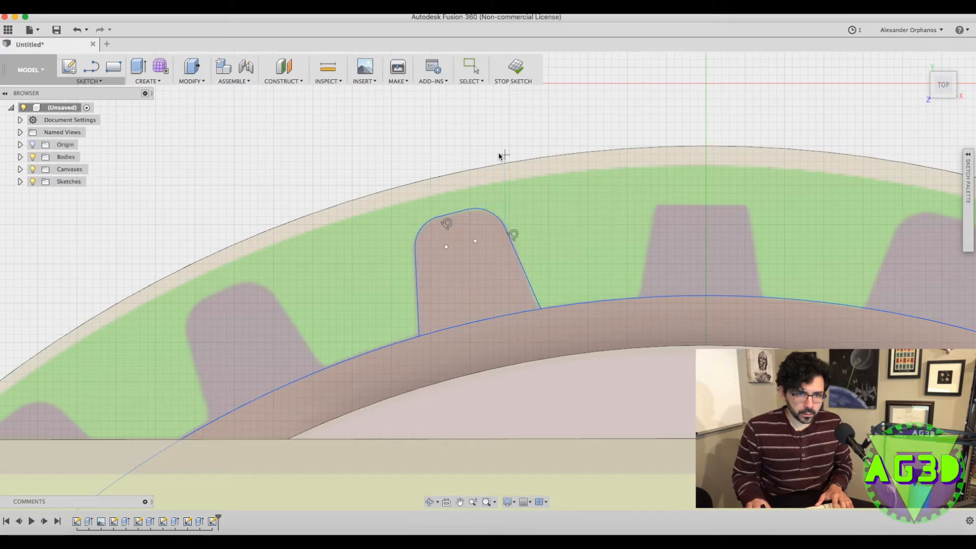
{"action": "key", "text": "Escape"}
Set up a circular sketch pattern of the traced tooth's five outline curves around the logo's centre point.
{"action": "scroll", "coordinate": [438, 123], "scroll_direction": "down", "scroll_amount": 2}
{"action": "scroll", "coordinate": [438, 127], "scroll_direction": "down", "scroll_amount": 1}
{"action": "left_click", "coordinate": [455, 228]}
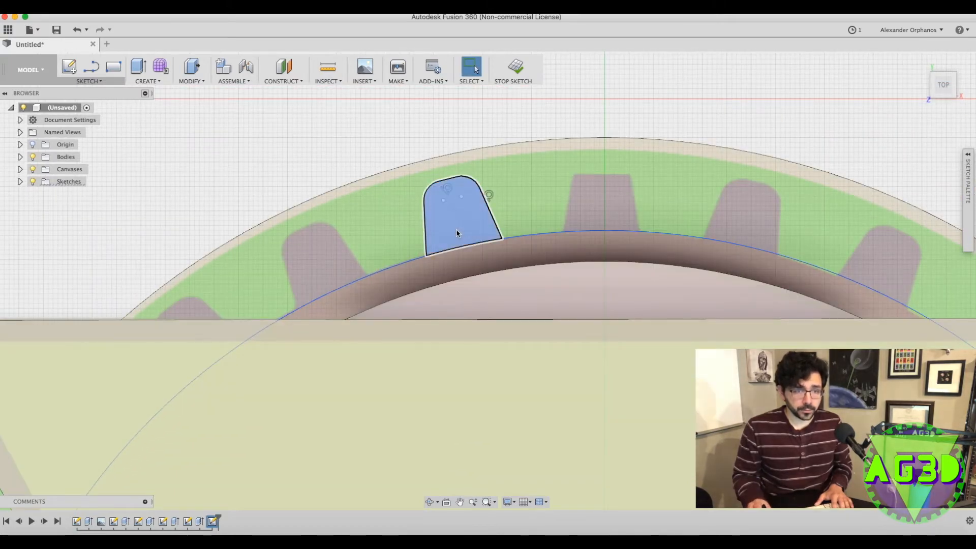
{"action": "left_click", "coordinate": [426, 236]}
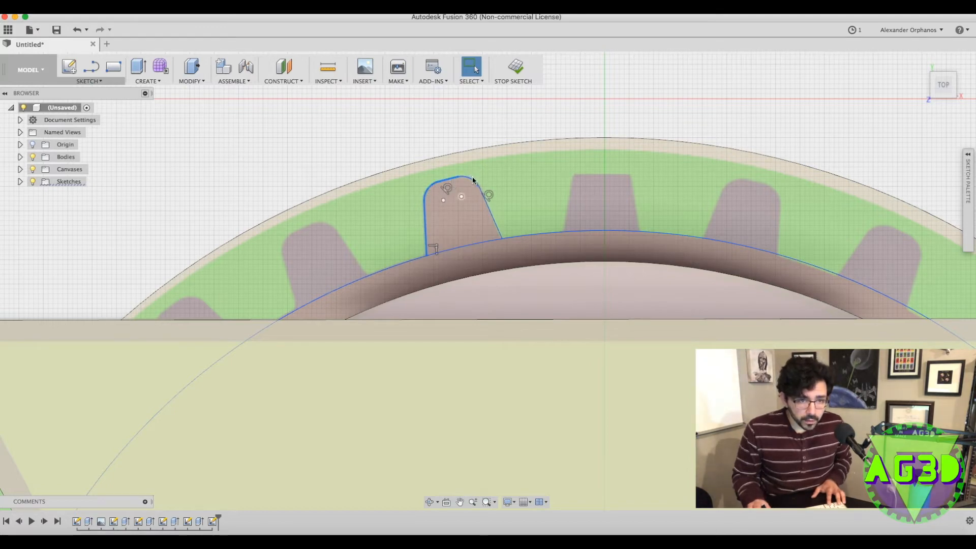
{"action": "scroll", "coordinate": [359, 160], "scroll_direction": "down", "scroll_amount": 5}
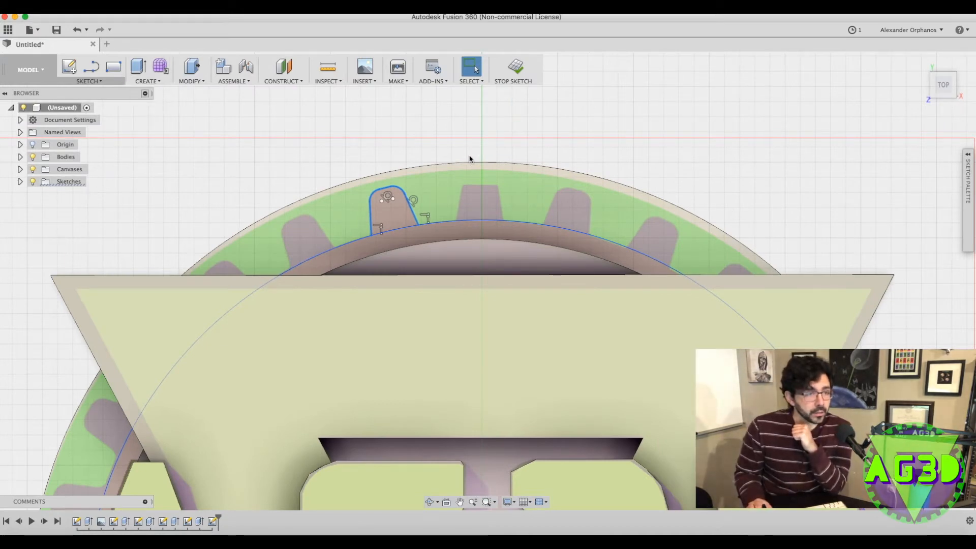
{"action": "scroll", "coordinate": [446, 127], "scroll_direction": "down", "scroll_amount": 8}
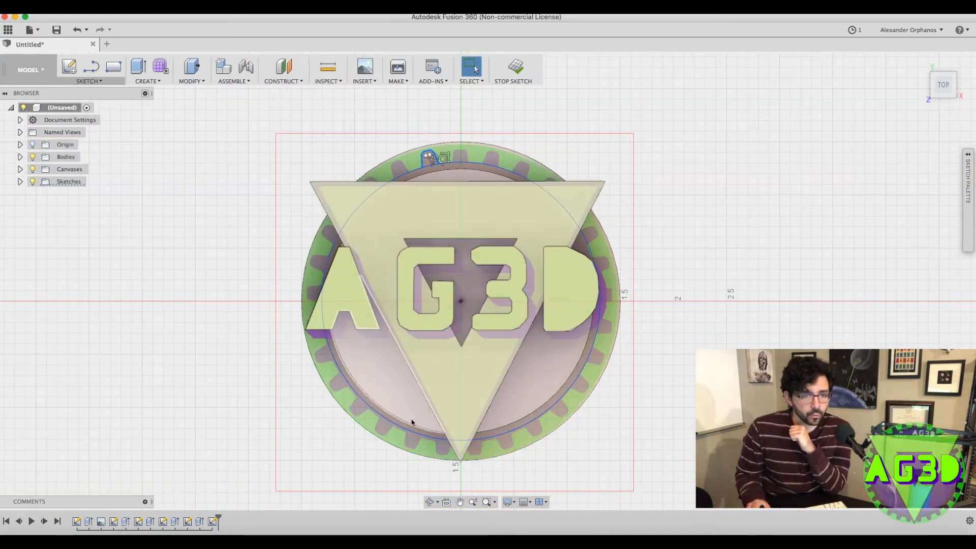
{"action": "left_click", "coordinate": [103, 82]}
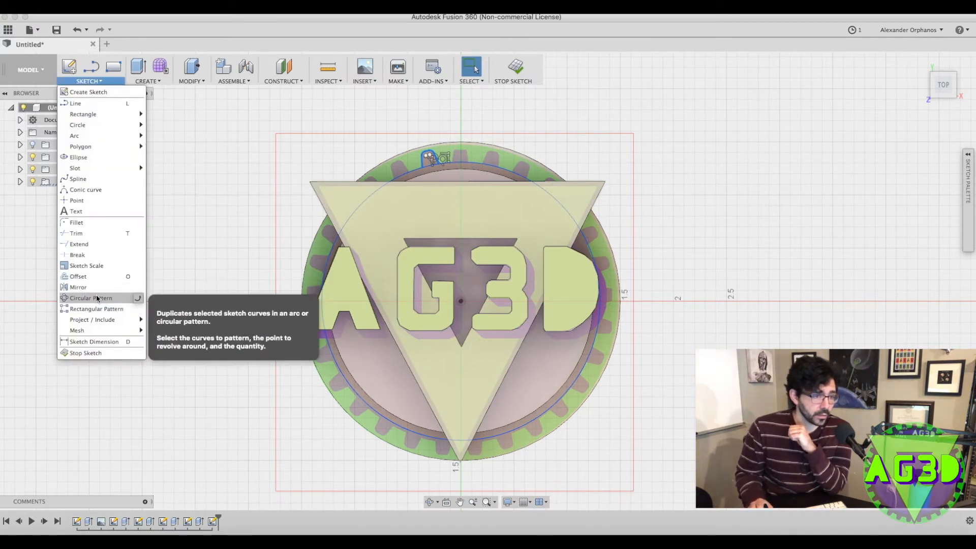
{"action": "left_click", "coordinate": [96, 299]}
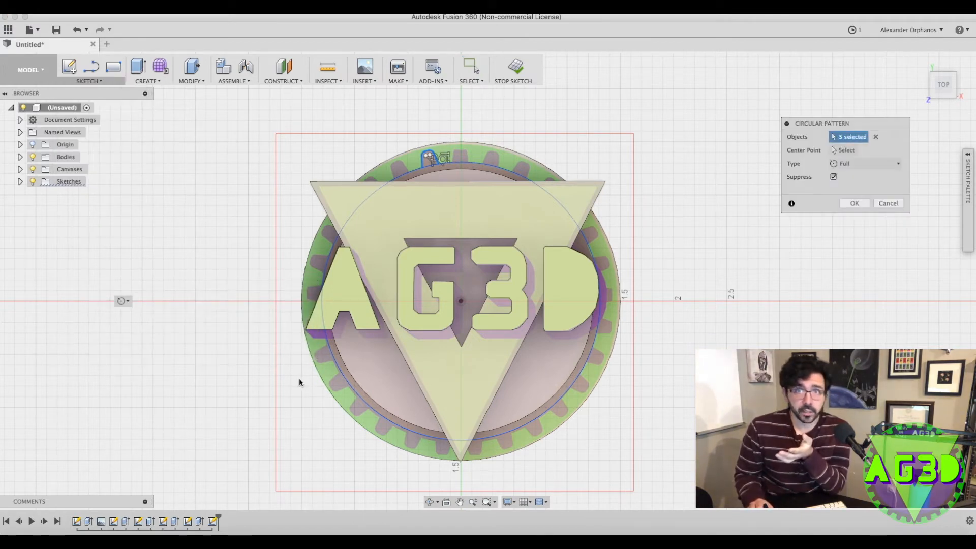
{"action": "left_click", "coordinate": [834, 151]}
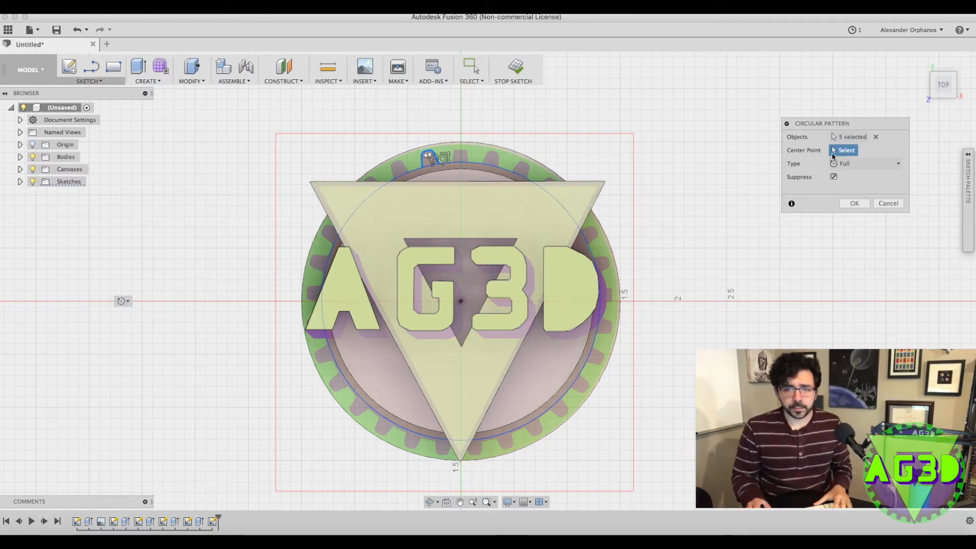
{"action": "left_click", "coordinate": [461, 302]}
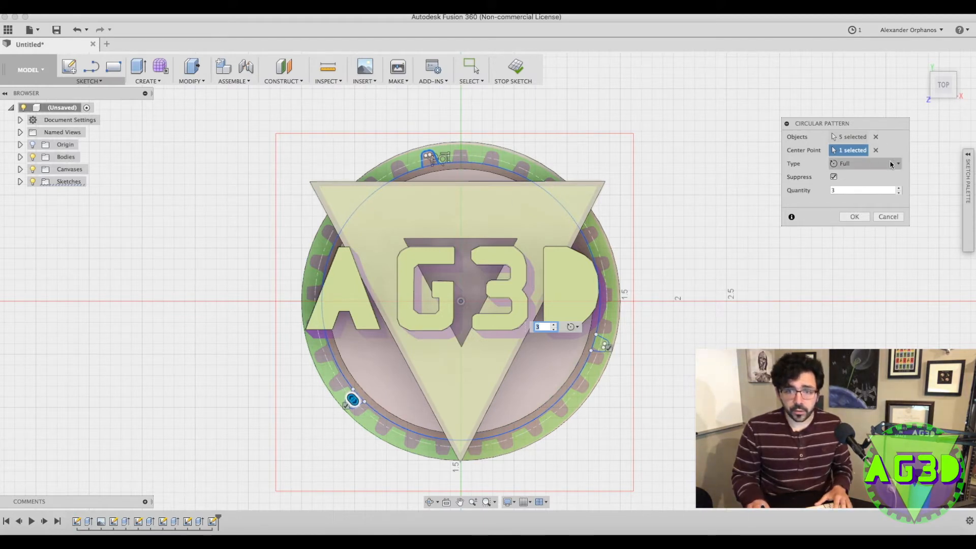
Set the circular pattern's quantity to 29 so the copies match the gear teeth in the image, and create the pattern.
{"action": "left_click", "coordinate": [898, 190]}
{"action": "type", "text": "9"}
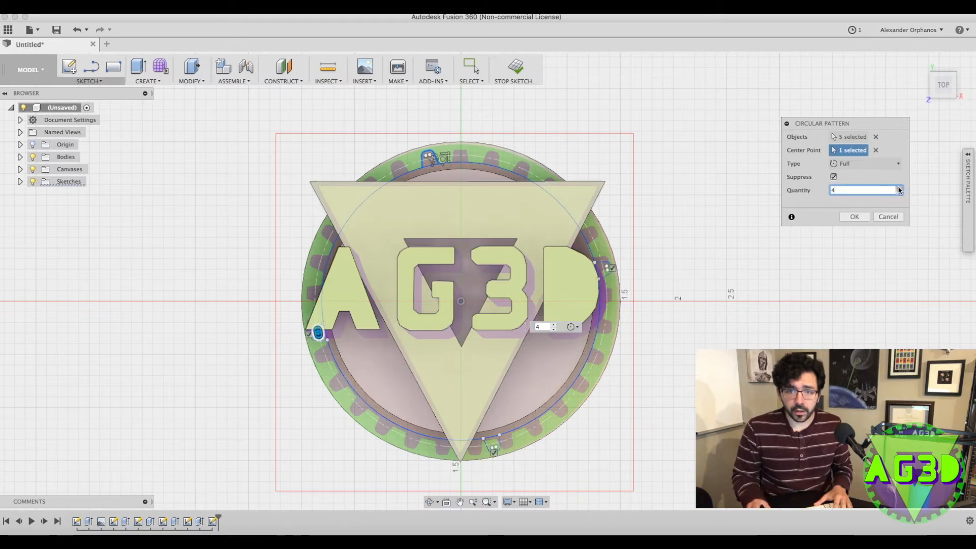
{"action": "left_click", "coordinate": [898, 187]}
{"action": "left_click", "coordinate": [898, 187]}
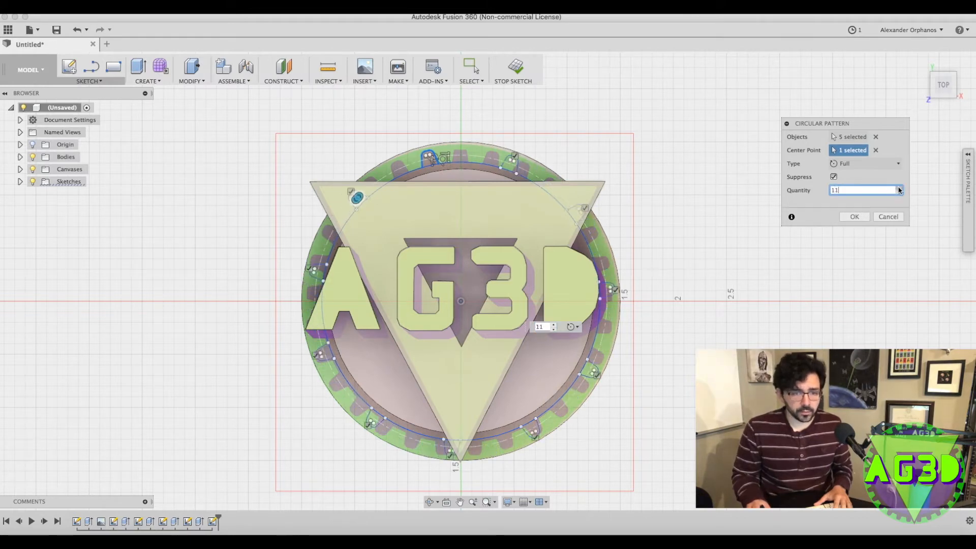
{"action": "left_click", "coordinate": [897, 187]}
{"action": "left_click", "coordinate": [898, 187]}
{"action": "left_click", "coordinate": [898, 187]}
{"action": "left_click", "coordinate": [898, 187]}
{"action": "left_click", "coordinate": [898, 187]}
{"action": "left_click", "coordinate": [898, 187]}
{"action": "left_click", "coordinate": [898, 187]}
{"action": "left_click", "coordinate": [898, 187]}
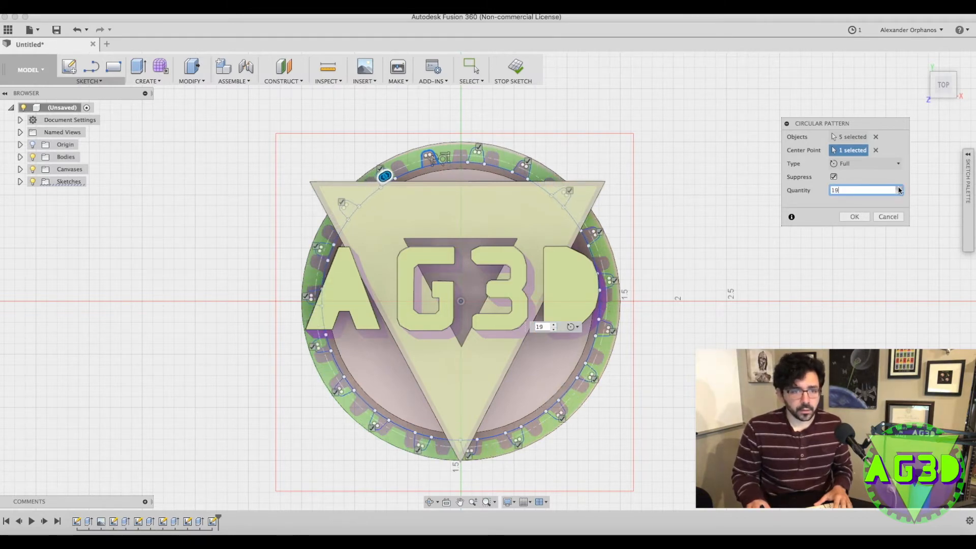
{"action": "left_click", "coordinate": [898, 188]}
{"action": "left_click", "coordinate": [898, 187]}
{"action": "left_click", "coordinate": [898, 188]}
{"action": "left_click", "coordinate": [898, 188]}
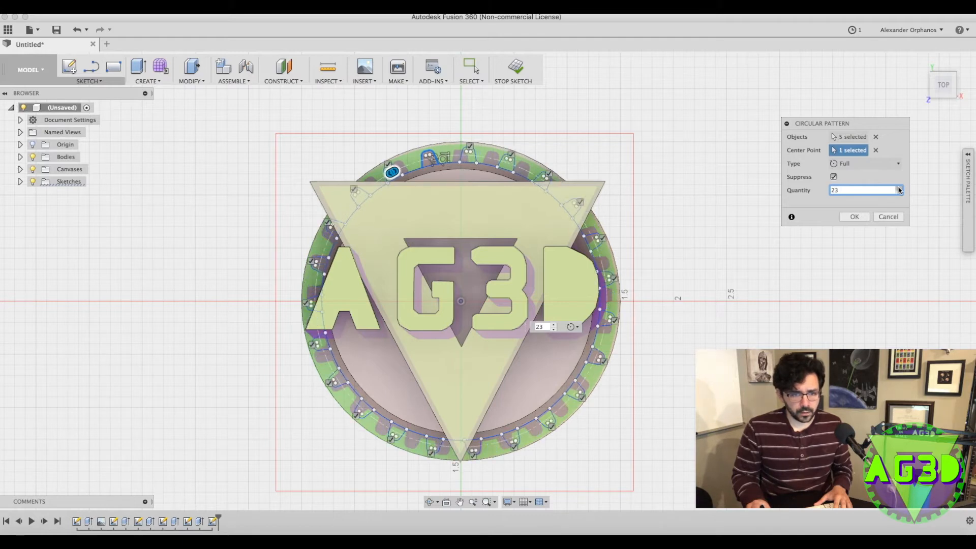
{"action": "left_click", "coordinate": [897, 188]}
{"action": "left_click", "coordinate": [898, 187]}
{"action": "left_click", "coordinate": [898, 187]}
{"action": "left_click", "coordinate": [898, 188]}
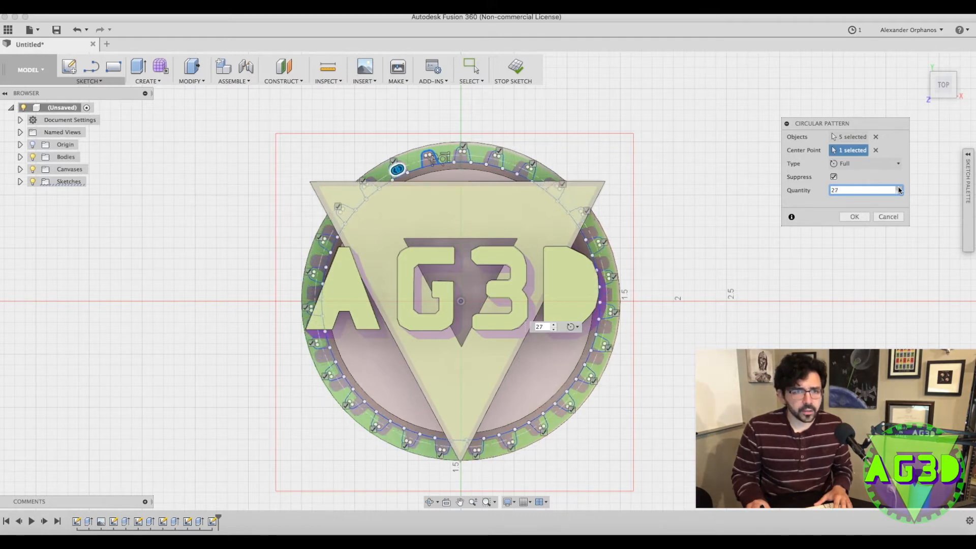
{"action": "scroll", "coordinate": [470, 138], "scroll_direction": "up", "scroll_amount": 6}
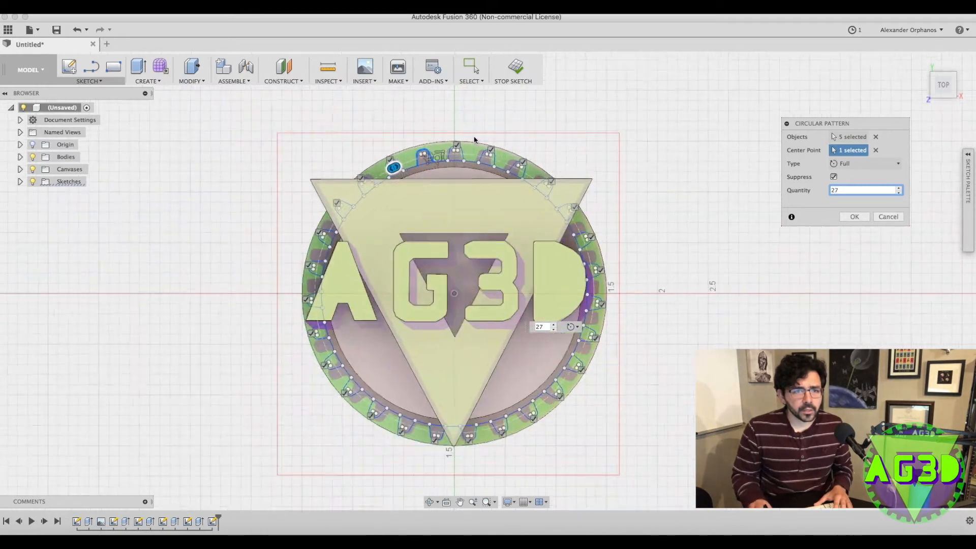
{"action": "scroll", "coordinate": [482, 171], "scroll_direction": "up", "scroll_amount": 3}
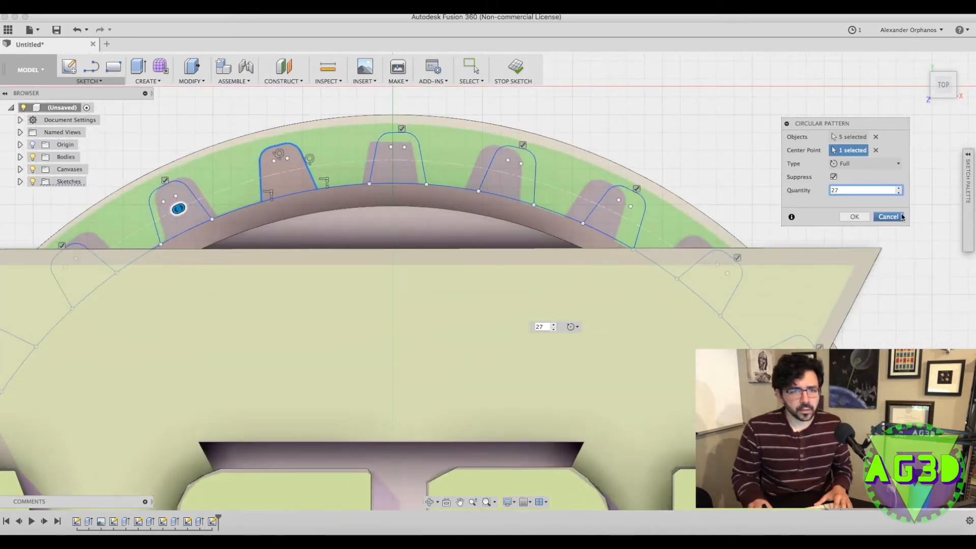
{"action": "left_click", "coordinate": [898, 188]}
{"action": "left_click", "coordinate": [898, 188]}
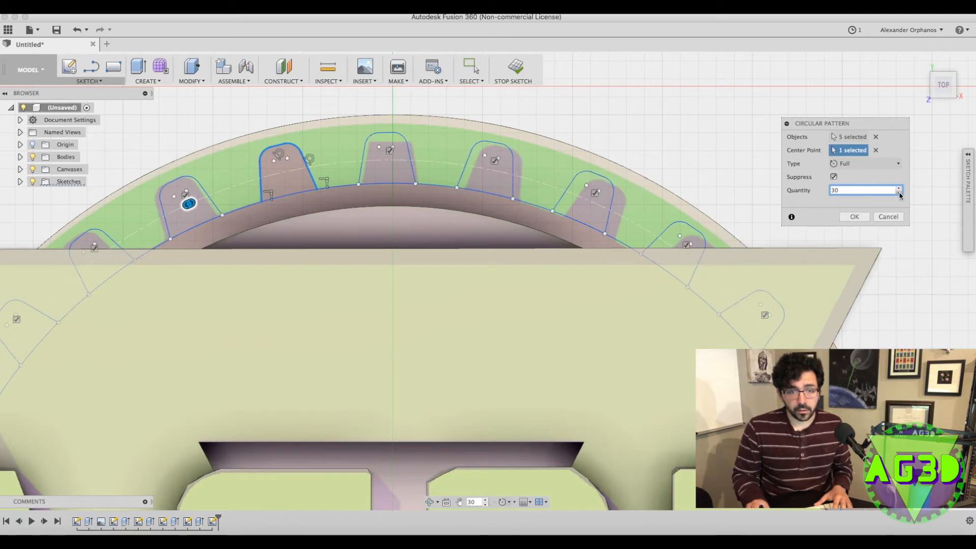
{"action": "left_click", "coordinate": [898, 193]}
{"action": "scroll", "coordinate": [645, 117], "scroll_direction": "down", "scroll_amount": 10}
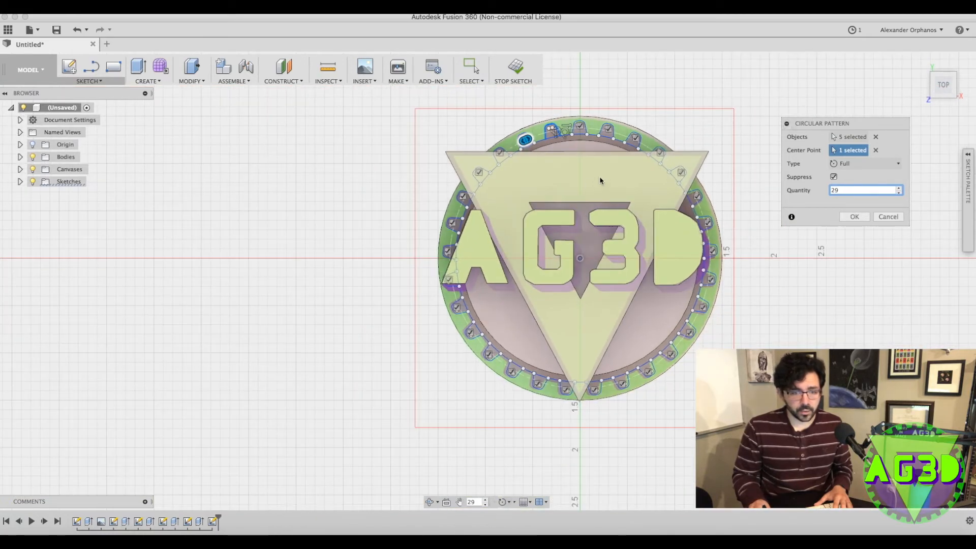
{"action": "scroll", "coordinate": [646, 187], "scroll_direction": "up", "scroll_amount": 1}
{"action": "scroll", "coordinate": [646, 186], "scroll_direction": "up", "scroll_amount": 2}
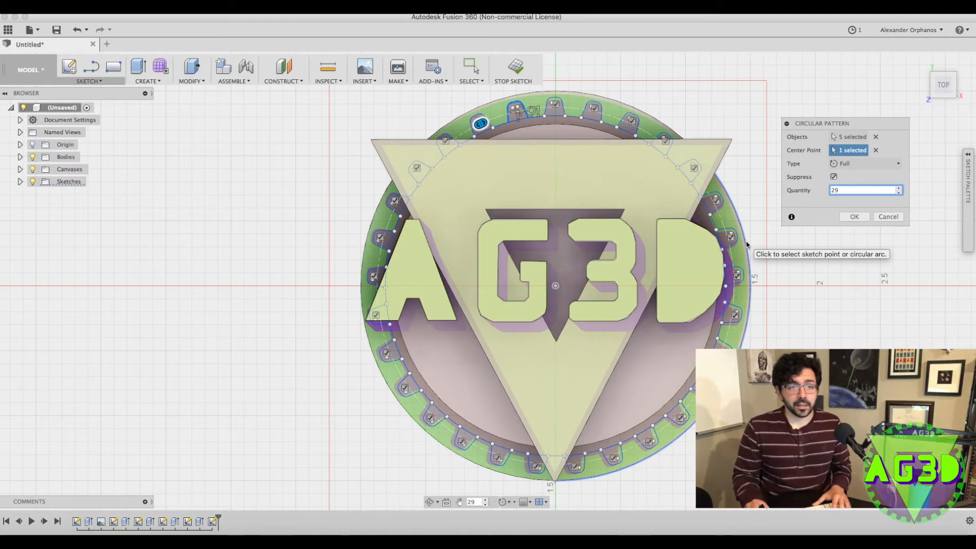
{"action": "scroll", "coordinate": [549, 102], "scroll_direction": "up", "scroll_amount": 5}
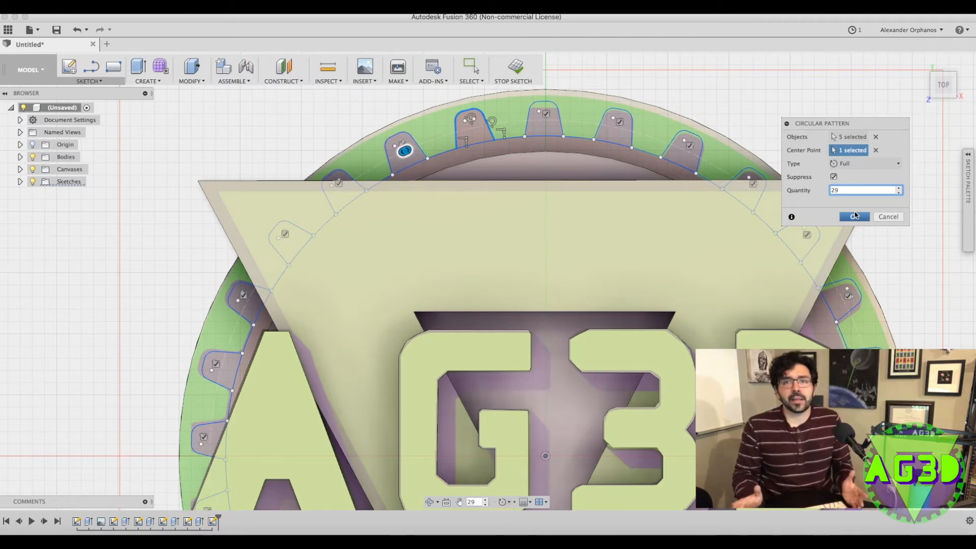
{"action": "key", "text": "Return"}
Start an extrusion with the five adjacent gear tooth profiles along the ring's upper-left arc.
{"action": "key", "text": "e"}
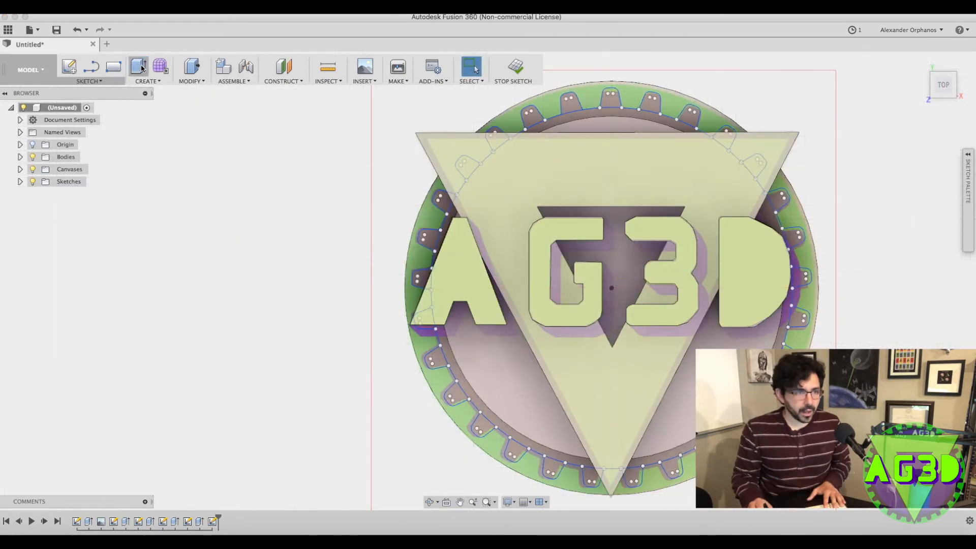
{"action": "left_click", "coordinate": [444, 206]}
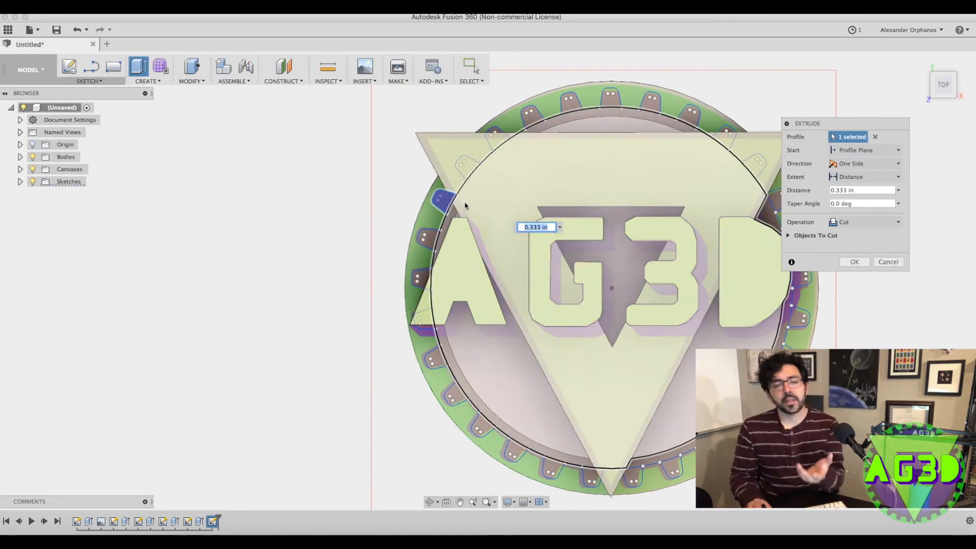
{"action": "left_click", "coordinate": [469, 170]}
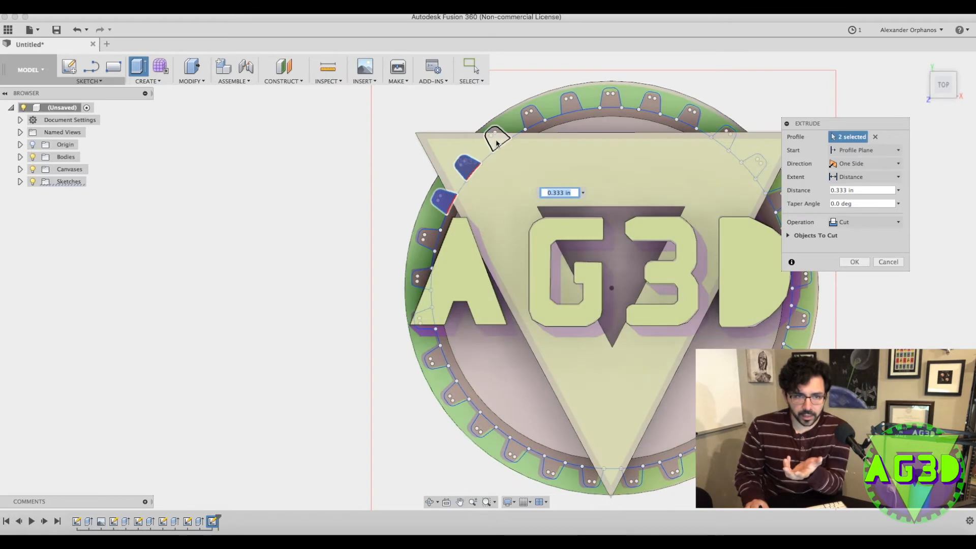
{"action": "left_click", "coordinate": [496, 140]}
{"action": "left_click", "coordinate": [531, 116]}
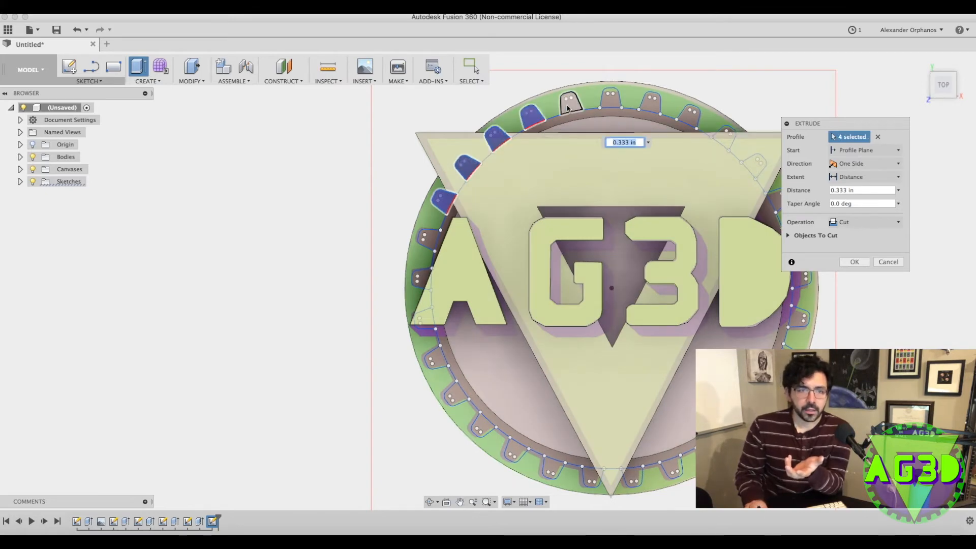
{"action": "left_click", "coordinate": [569, 103]}
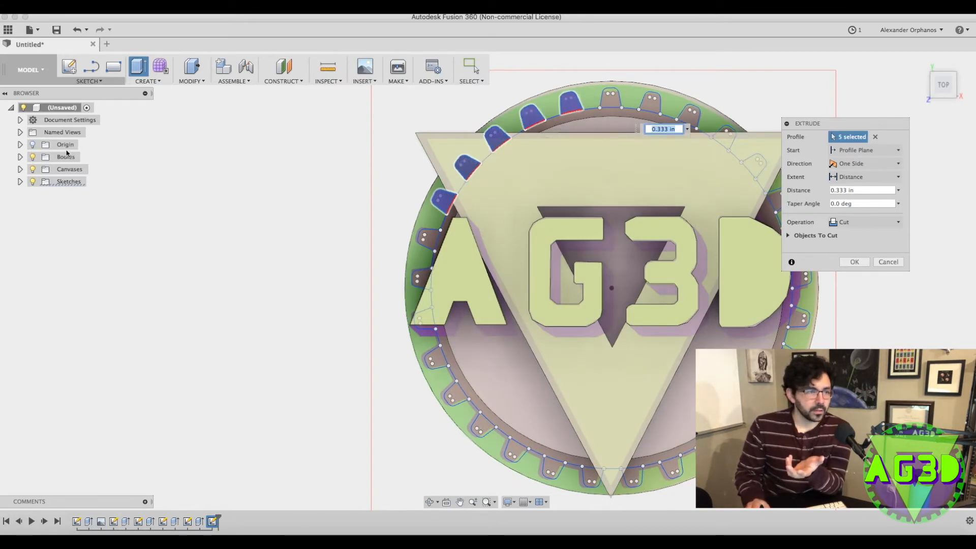
Hide all bodies and add the five tooth profiles from the vertical axis to the ring's upper-right arc.
{"action": "left_click", "coordinate": [33, 158]}
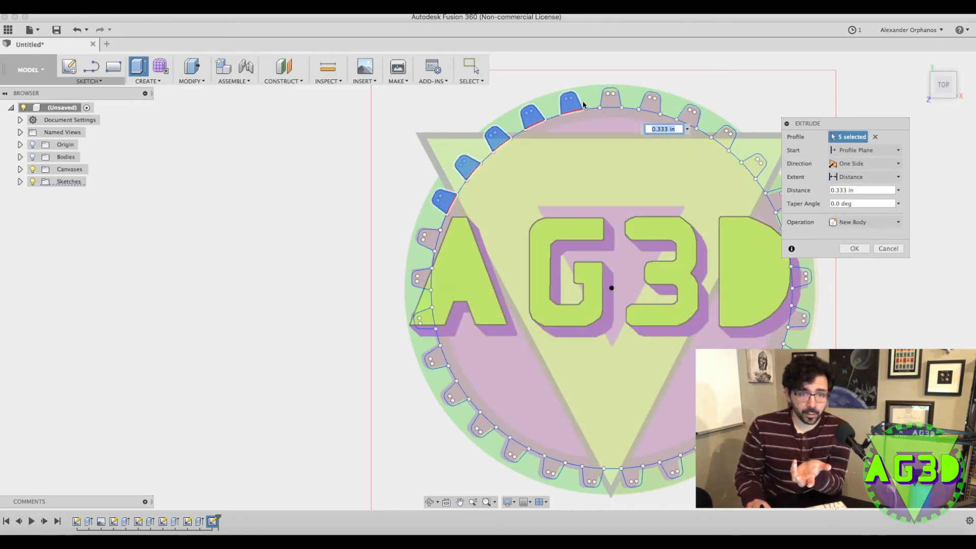
{"action": "left_click", "coordinate": [610, 102]}
{"action": "left_click", "coordinate": [650, 105]}
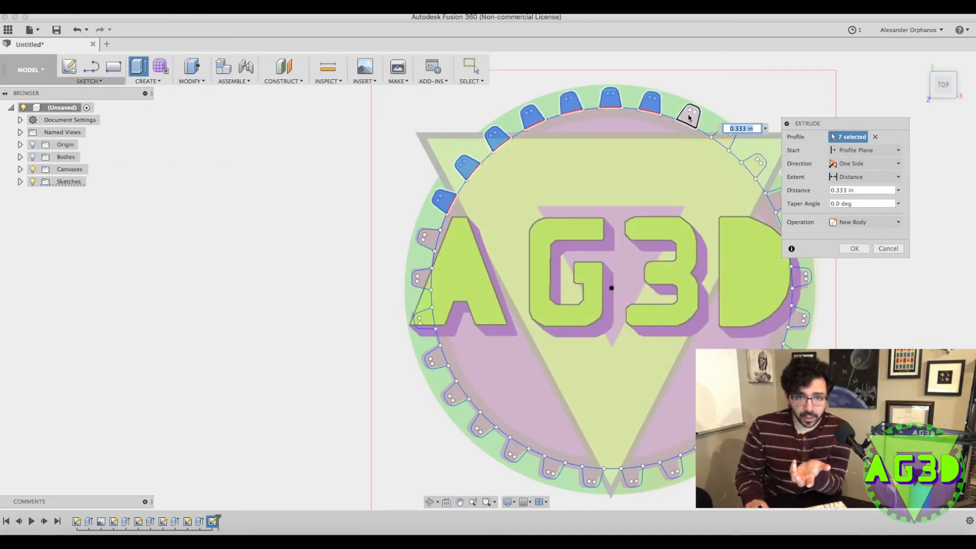
{"action": "left_click", "coordinate": [688, 116]}
{"action": "left_click", "coordinate": [718, 141]}
{"action": "left_click", "coordinate": [759, 168]}
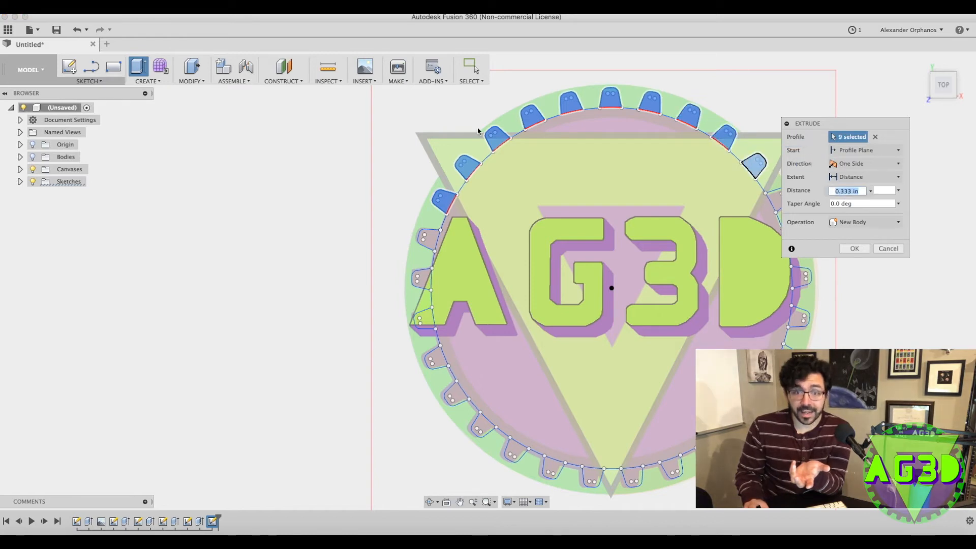
Add the tooth profiles down the ring's right side and along its lower edge to the extrusion.
{"action": "scroll", "coordinate": [424, 142], "scroll_direction": "down", "scroll_amount": 3}
{"action": "left_click", "coordinate": [690, 185]}
{"action": "left_click", "coordinate": [703, 213]}
{"action": "left_click", "coordinate": [708, 243]}
{"action": "left_click", "coordinate": [706, 273]}
{"action": "left_click", "coordinate": [697, 304]}
{"action": "left_click", "coordinate": [683, 331]}
{"action": "left_click", "coordinate": [662, 354]}
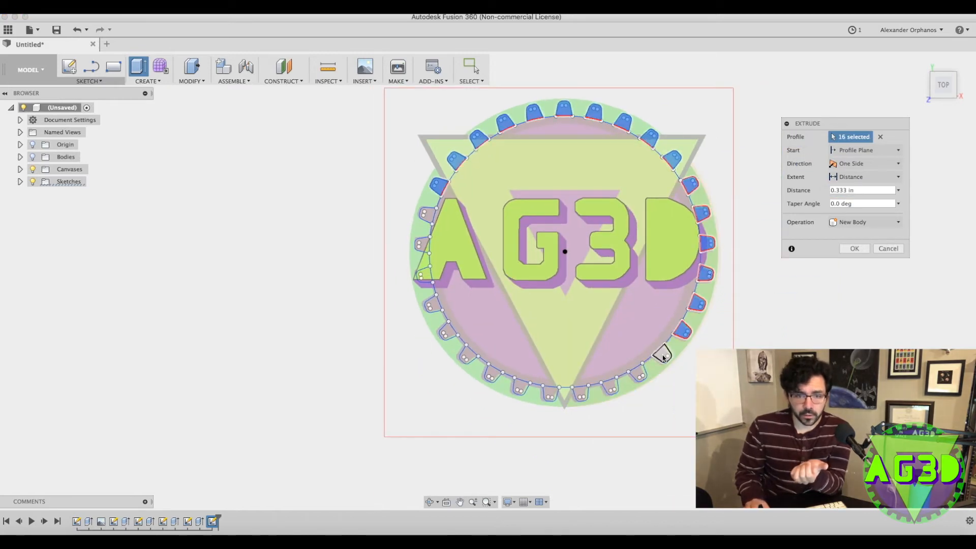
{"action": "left_click", "coordinate": [638, 373]}
{"action": "left_click", "coordinate": [580, 392]}
{"action": "left_click", "coordinate": [549, 397]}
Add the remaining tooth profiles on the ring's left side and the large inner circle area to the extrusion.
{"action": "scroll", "coordinate": [561, 395], "scroll_direction": "up", "scroll_amount": 5}
{"action": "left_click", "coordinate": [367, 362]}
{"action": "left_click", "coordinate": [249, 305]}
{"action": "left_click", "coordinate": [137, 219]}
{"action": "scroll", "coordinate": [187, 257], "scroll_direction": "down", "scroll_amount": 3}
{"action": "left_click", "coordinate": [308, 299]}
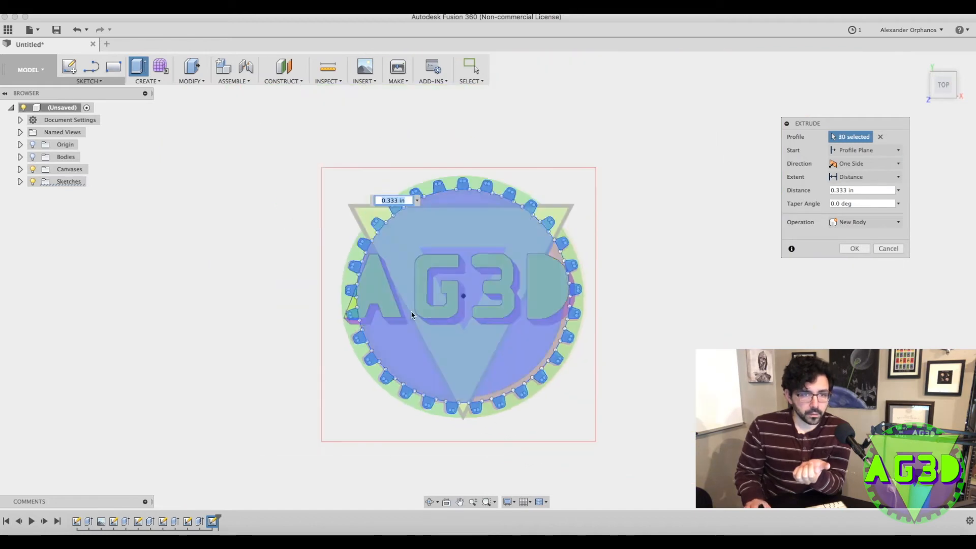
Add the leftover regions inside the circle, including the sliver above the letter D, to the extrusion profiles.
{"action": "left_click", "coordinate": [372, 352]}
{"action": "middle_click_drag", "start_coordinate": [675, 406], "coordinate": [701, 331], "text": "shift"}
{"action": "scroll", "coordinate": [599, 369], "scroll_direction": "up", "scroll_amount": 4}
{"action": "left_click", "coordinate": [716, 250]}
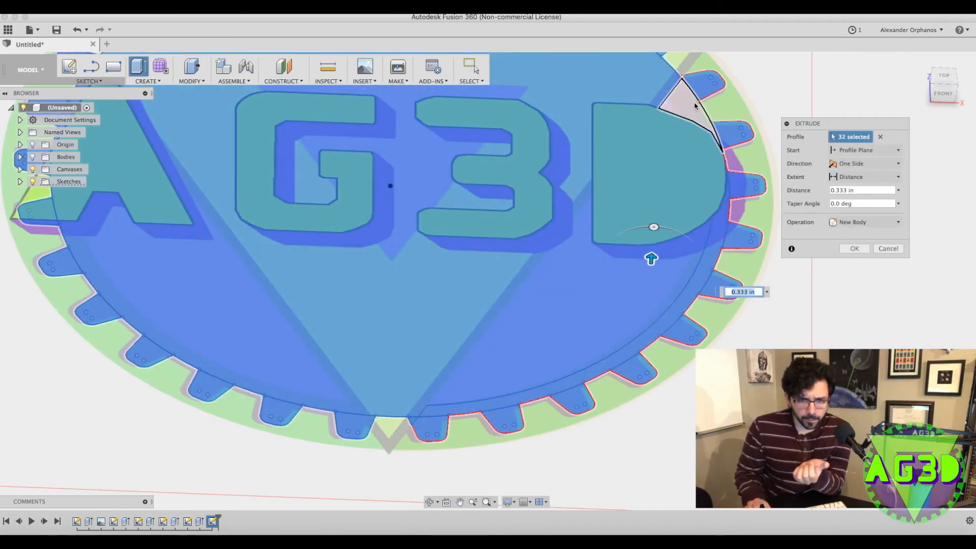
{"action": "left_click", "coordinate": [690, 106]}
Show the bodies again and set the extrusion's operation to Join.
{"action": "scroll", "coordinate": [690, 105], "scroll_direction": "down", "scroll_amount": 3}
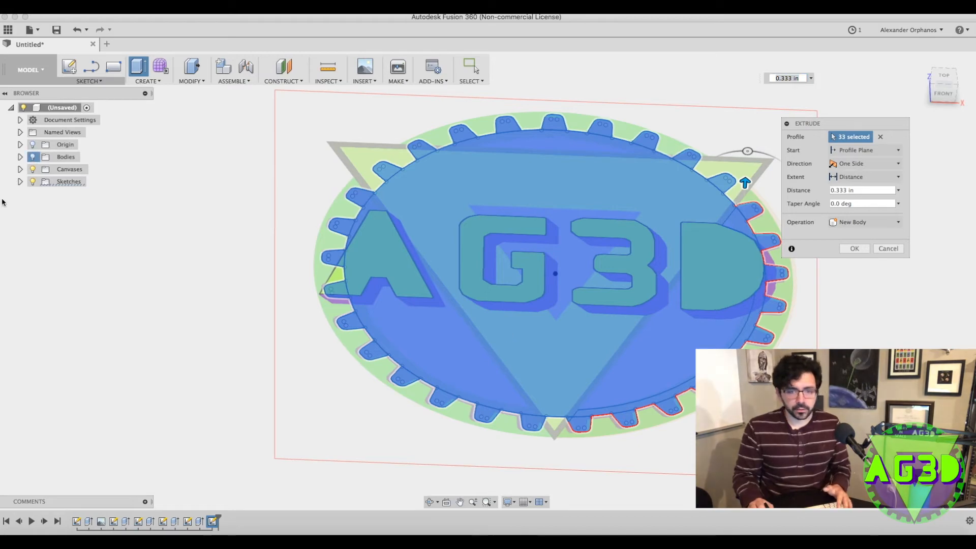
{"action": "left_click", "coordinate": [32, 156]}
{"action": "middle_click_drag", "start_coordinate": [284, 219], "coordinate": [303, 227], "text": "shift"}
{"action": "middle_click_drag", "start_coordinate": [301, 218], "coordinate": [242, 233], "text": "shift"}
{"action": "left_click", "coordinate": [865, 223]}
{"action": "left_click", "coordinate": [846, 235]}
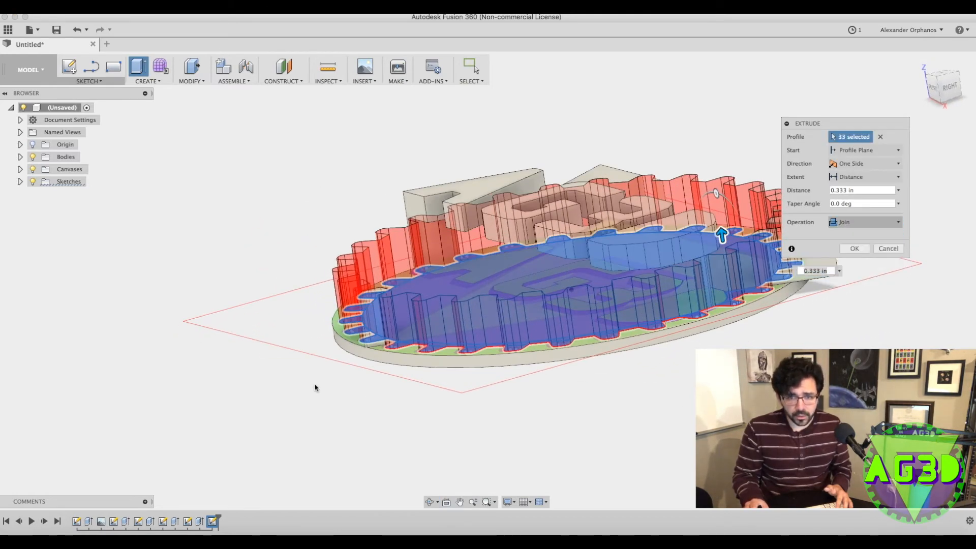
Set the extrusion distance to 3/16 in and complete the gear extrusion.
{"action": "middle_click_drag", "start_coordinate": [318, 371], "coordinate": [256, 319], "text": "shift"}
{"action": "mouse_move", "coordinate": [711, 371]}
{"action": "middle_mouse_down", "text": "shift"}
{"action": "mouse_move", "coordinate": [688, 372]}
{"action": "mouse_move", "coordinate": [704, 364]}
{"action": "mouse_move", "coordinate": [716, 370]}
{"action": "middle_mouse_up", "text": "shift"}
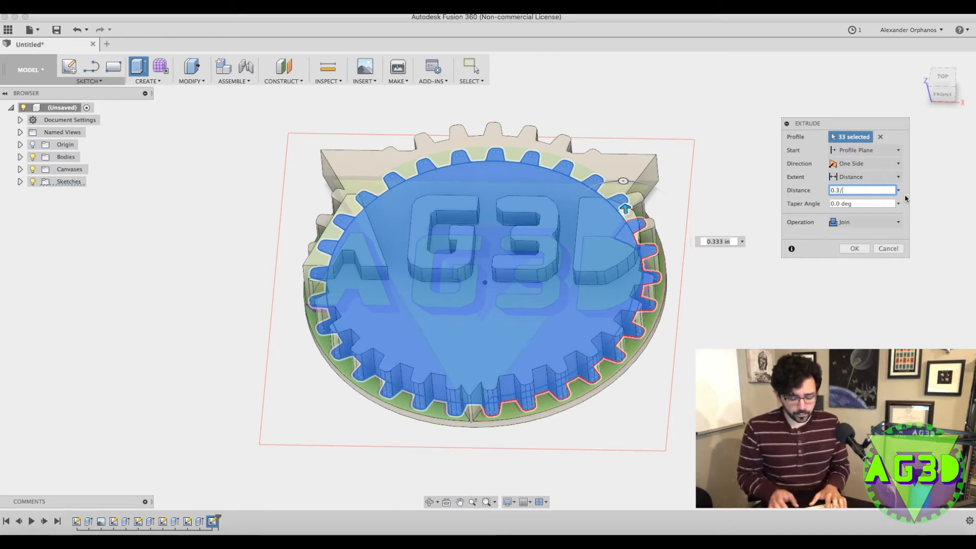
{"action": "type", "text": "6"}
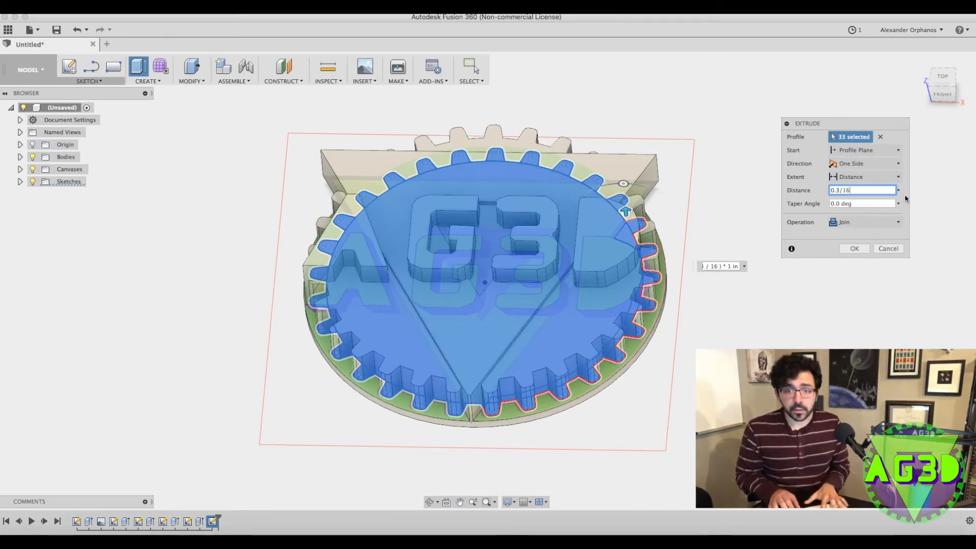
{"action": "key", "text": "Left"}
{"action": "key", "text": "Left"}
{"action": "key", "text": "Left"}
{"action": "key", "text": "Left"}
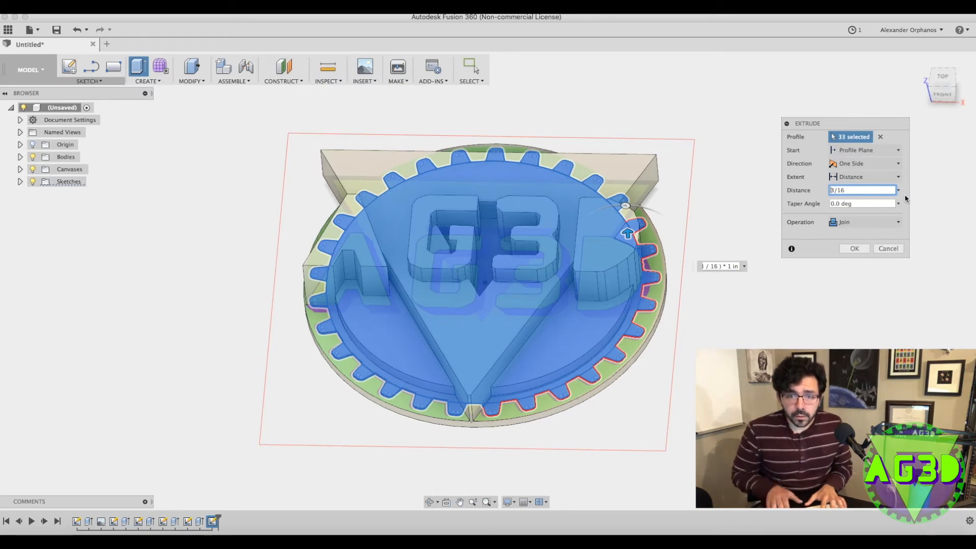
{"action": "mouse_move", "coordinate": [690, 371]}
{"action": "middle_mouse_down", "text": "shift"}
{"action": "mouse_move", "coordinate": [676, 379]}
{"action": "mouse_move", "coordinate": [677, 371]}
{"action": "middle_mouse_up", "text": "shift"}
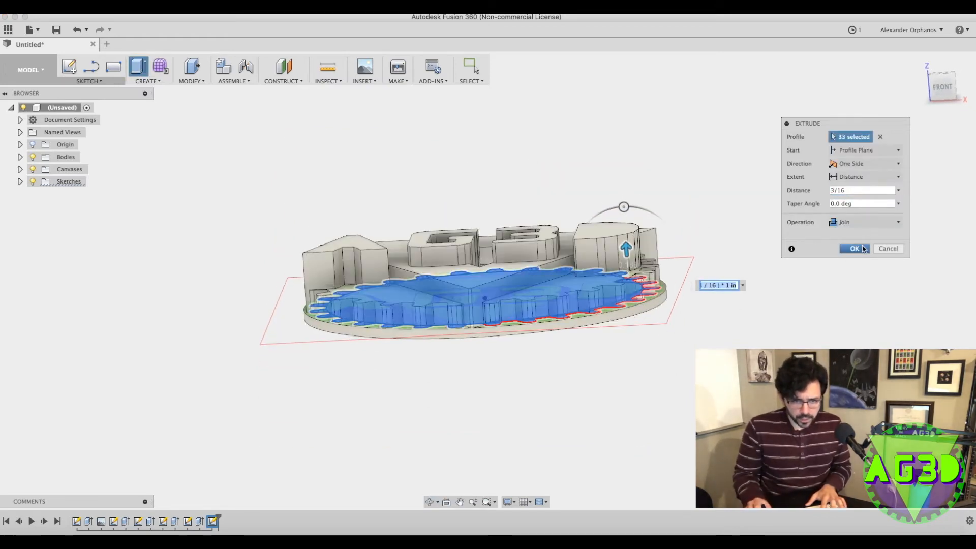
{"action": "key", "text": "Return"}
Hide the logo image canvas to leave only the modelled bodies in view.
{"action": "middle_click_drag", "start_coordinate": [627, 139], "coordinate": [621, 199], "text": "shift"}
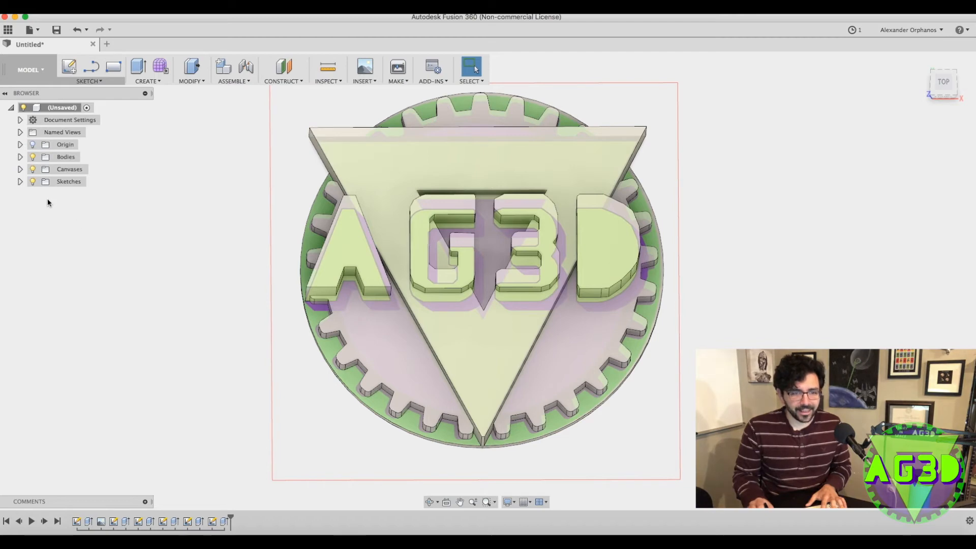
{"action": "left_click", "coordinate": [33, 169]}
{"action": "mouse_move", "coordinate": [482, 263]}
{"action": "middle_mouse_down", "text": "shift"}
{"action": "mouse_move", "coordinate": [478, 239]}
{"action": "mouse_move", "coordinate": [391, 229]}
{"action": "mouse_move", "coordinate": [356, 239]}
{"action": "mouse_move", "coordinate": [358, 224]}
{"action": "mouse_move", "coordinate": [455, 252]}
{"action": "mouse_move", "coordinate": [484, 274]}
{"action": "middle_mouse_up", "text": "shift"}
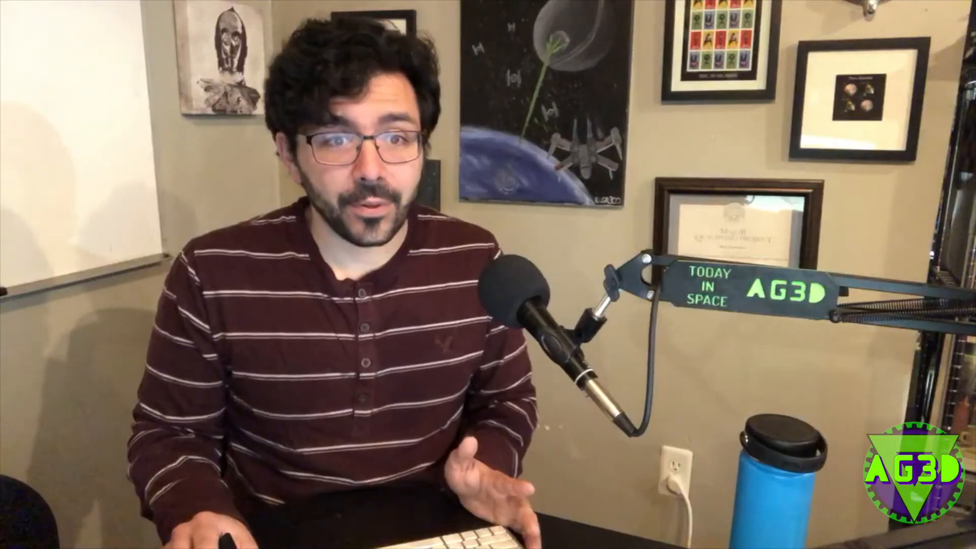